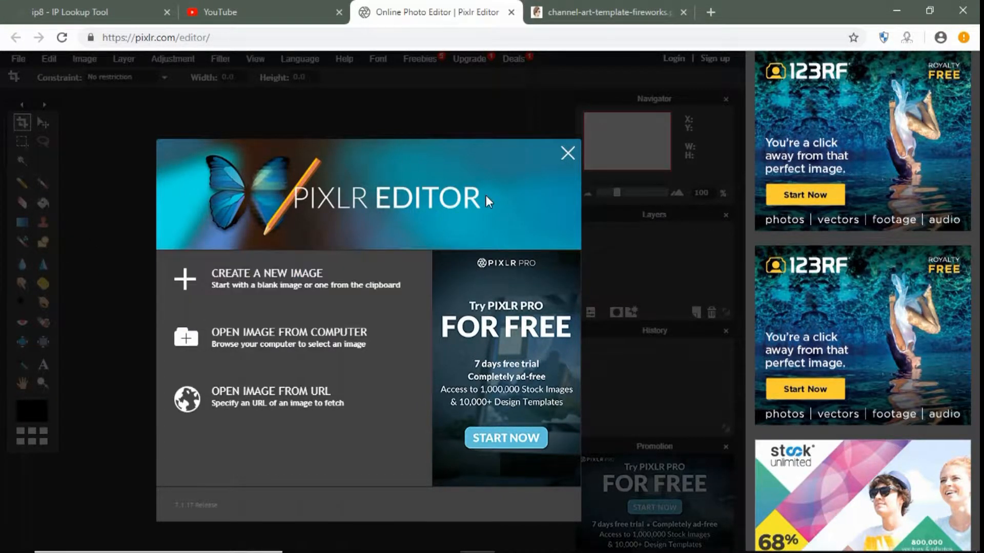
Choose Create a New Image on the Pixlr Editor welcome screen
left_click(296, 302)
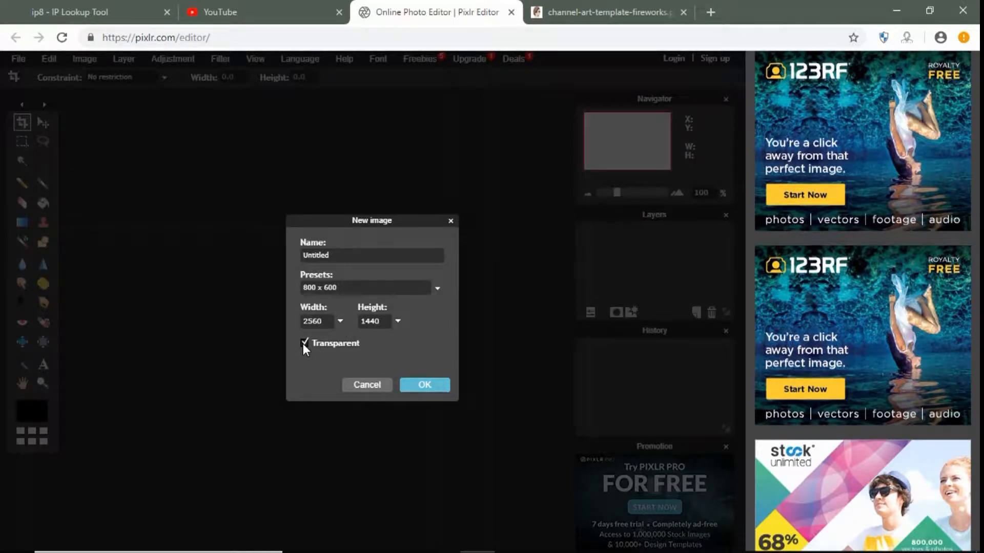
Create the transparent 2560×1440 canvas, then switch to the channel art template page
left_click(434, 383)
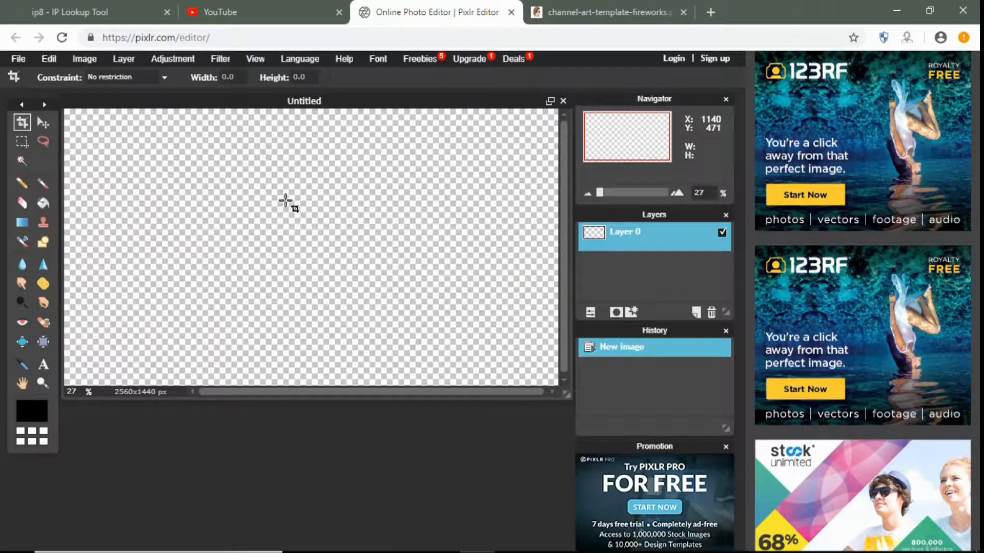
scroll(285, 201, "down", 2)
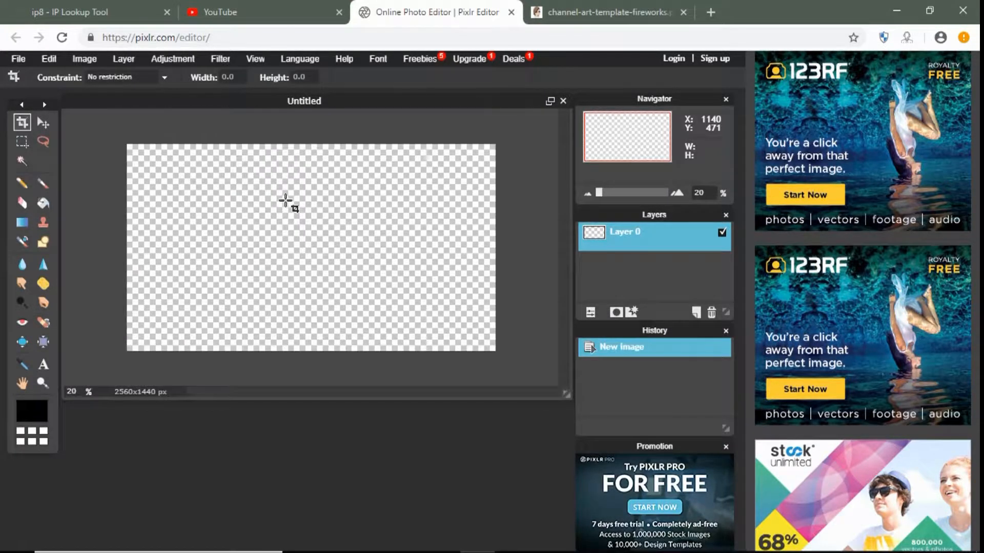
scroll(285, 201, "up", 1)
scroll(285, 202, "down", 1)
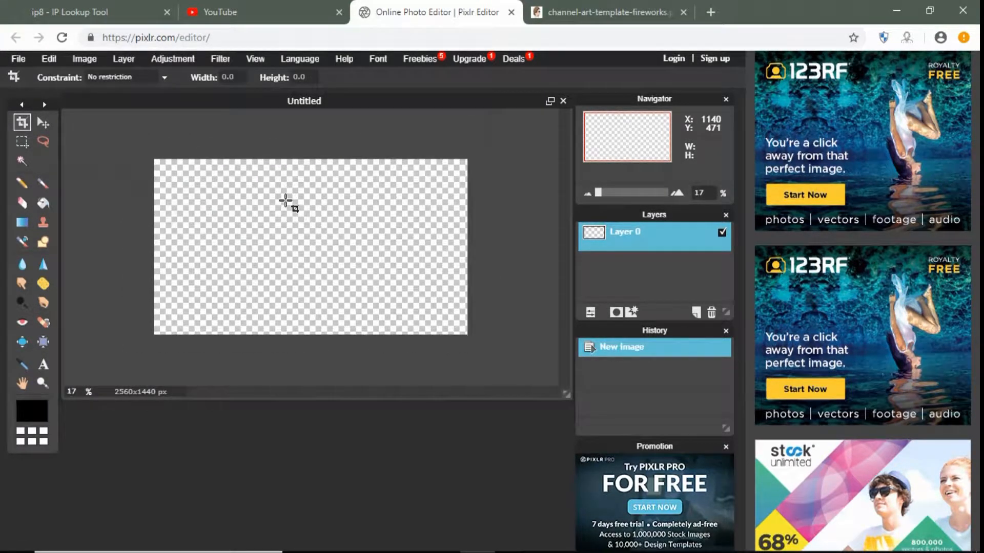
scroll(318, 200, "up", 2)
left_click(596, 16)
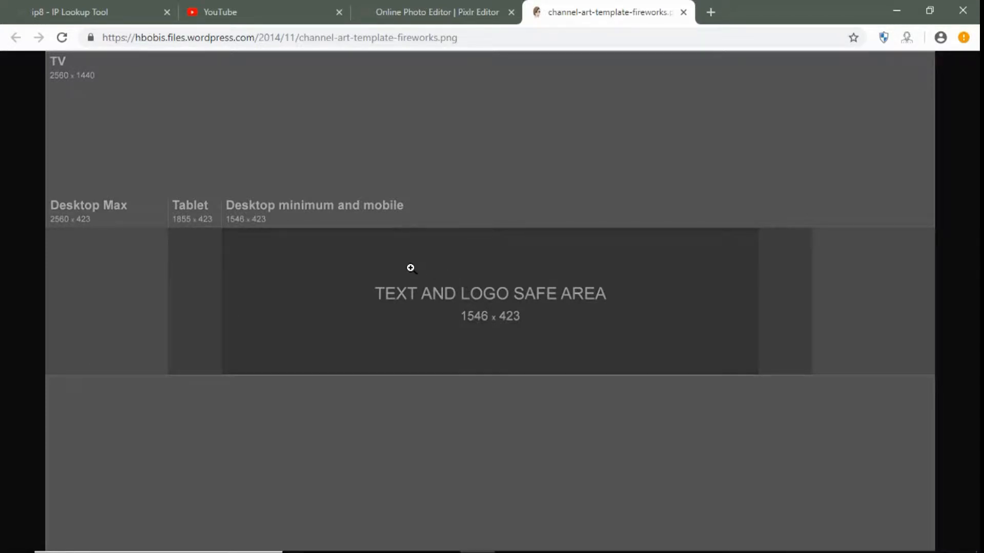
Save the template image as channel-art-template-fireworks.png in Desktop > Banner Templete, then return to Pixlr
right_click(337, 264)
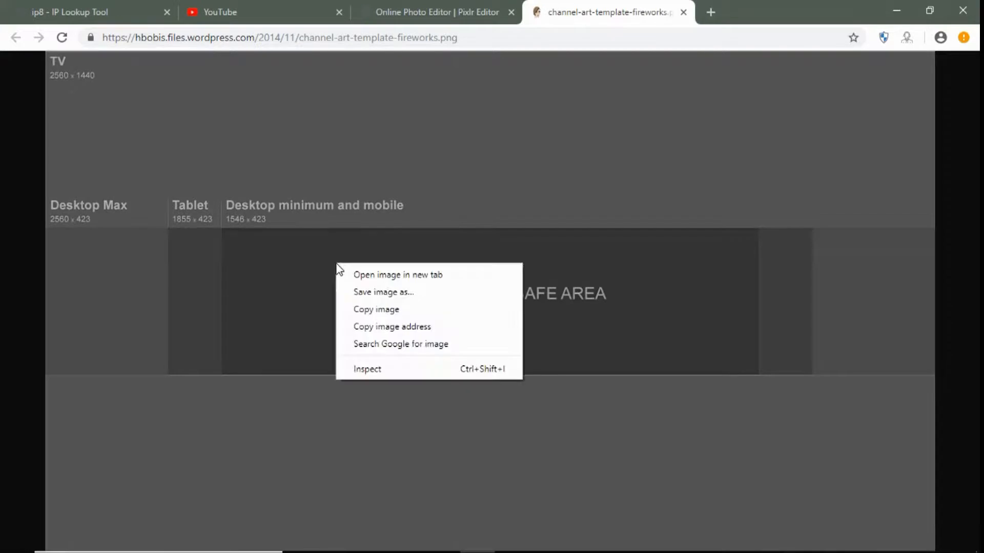
left_click(393, 293)
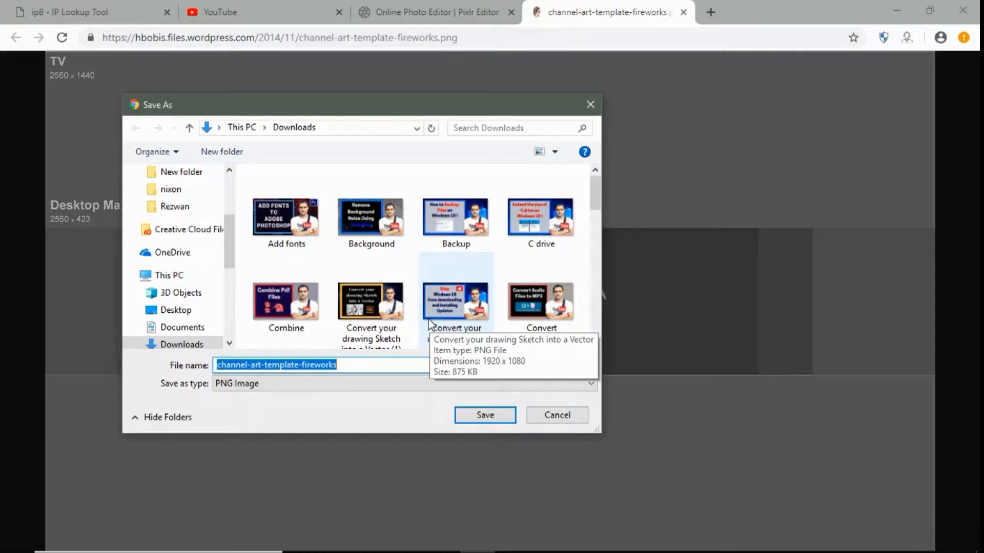
left_click_drag(231, 248, 228, 205)
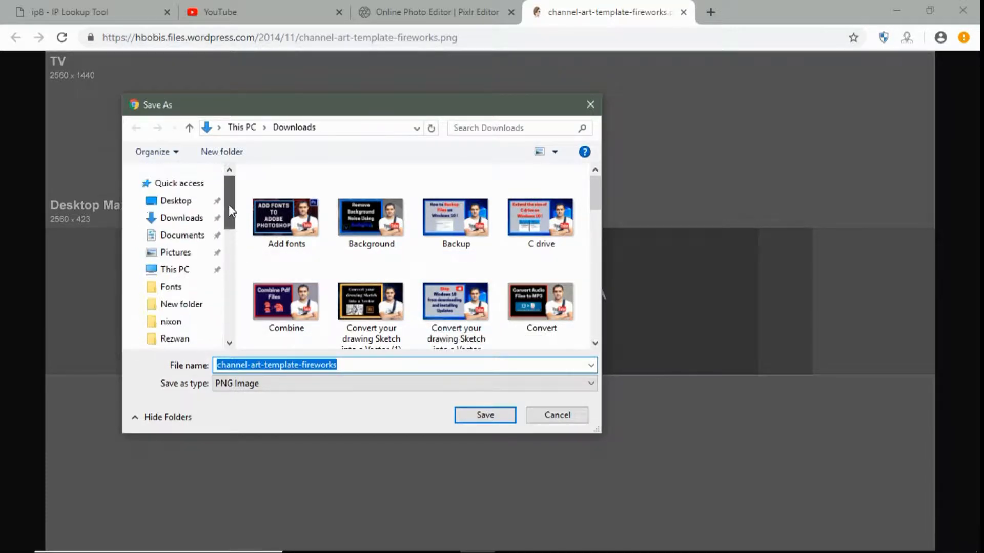
left_click(189, 200)
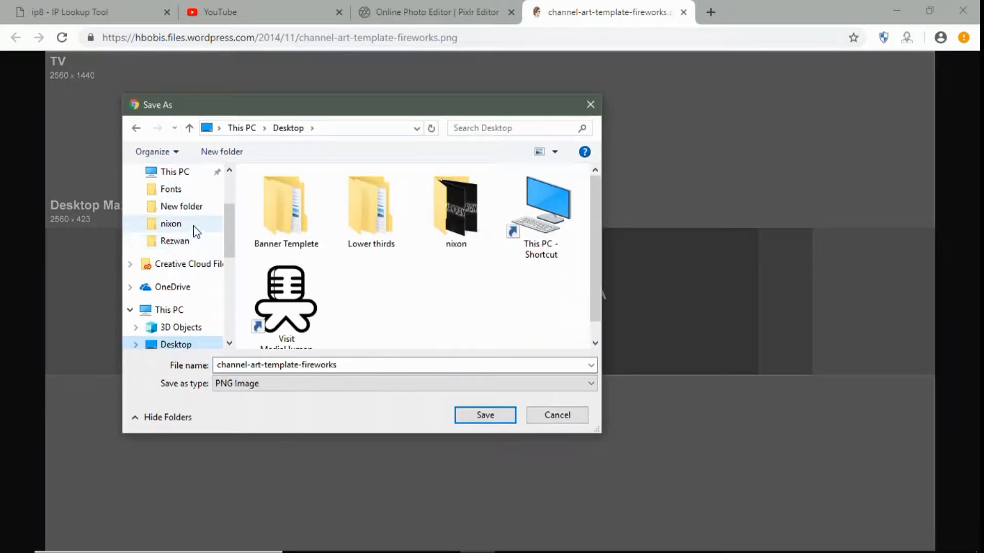
double_click(281, 205)
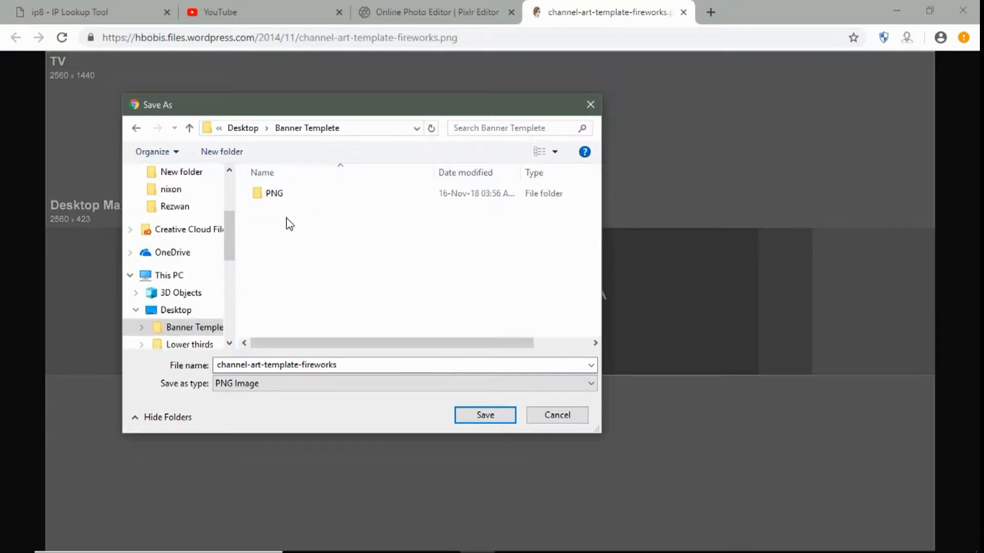
left_click(493, 415)
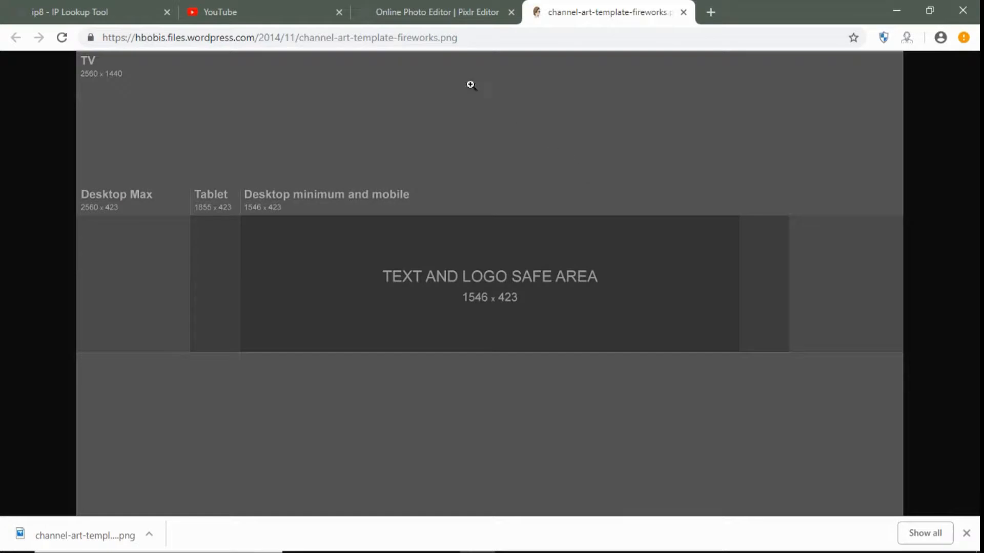
left_click(433, 13)
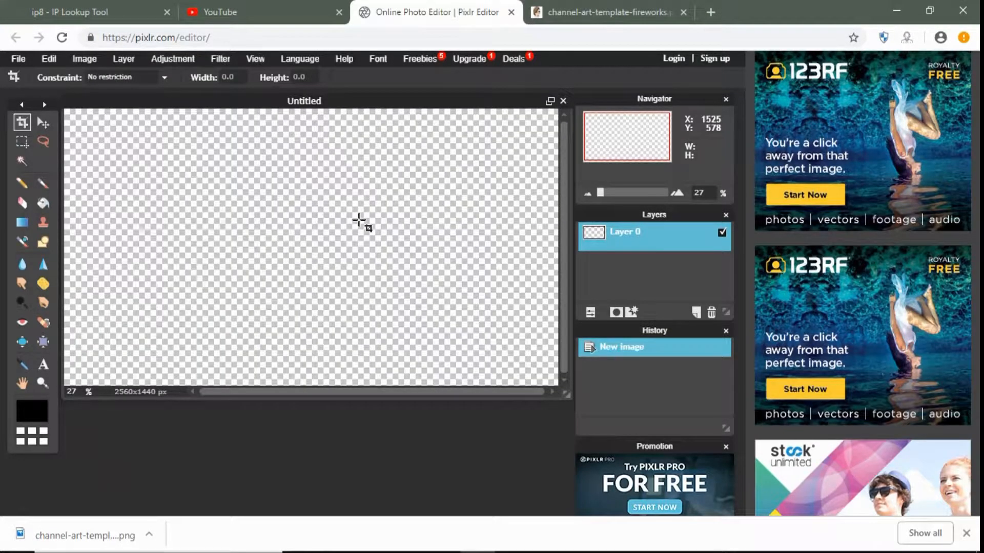
Open channel-art-template-fireworks from Desktop > Banner Templete as a new layer
left_click(118, 60)
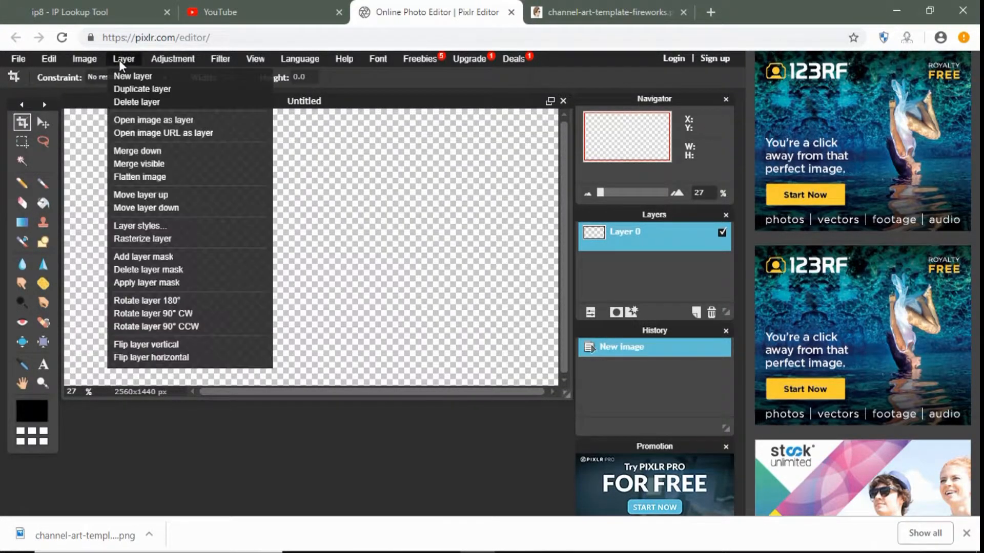
left_click(184, 121)
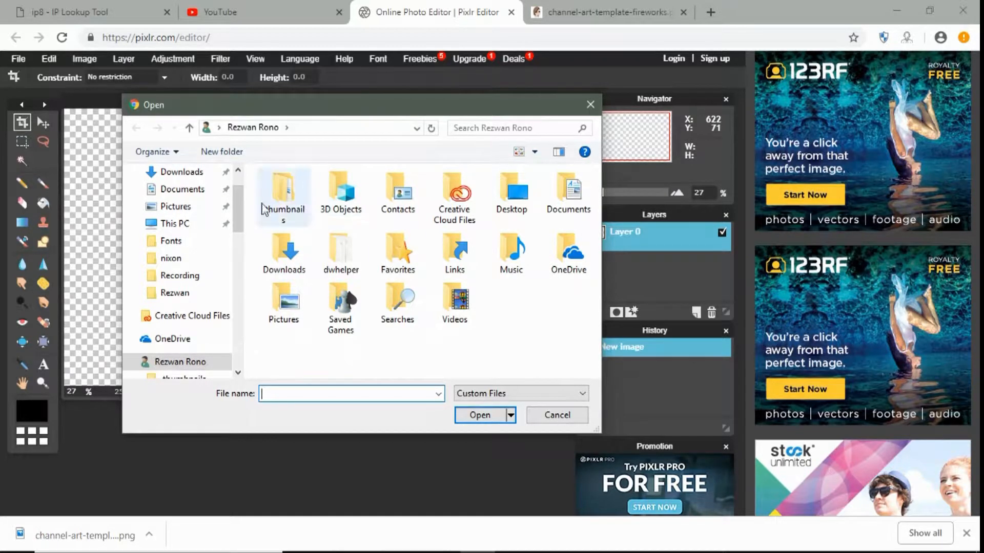
left_click_drag(234, 205, 236, 195)
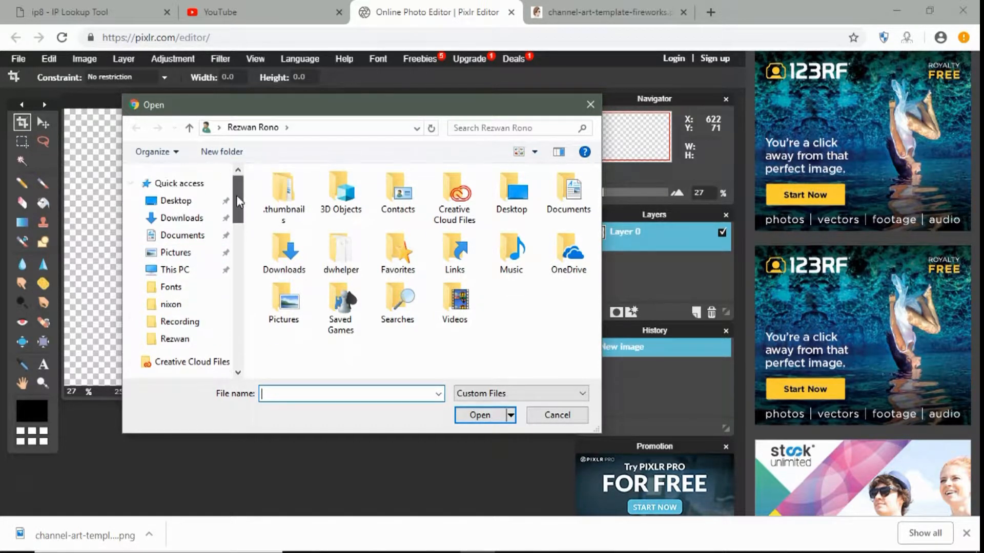
left_click(183, 202)
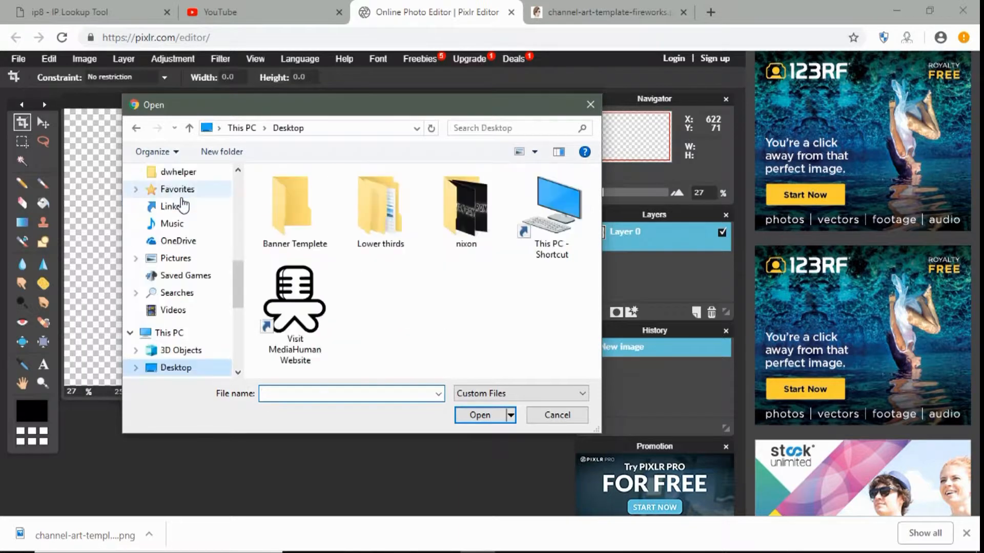
double_click(301, 213)
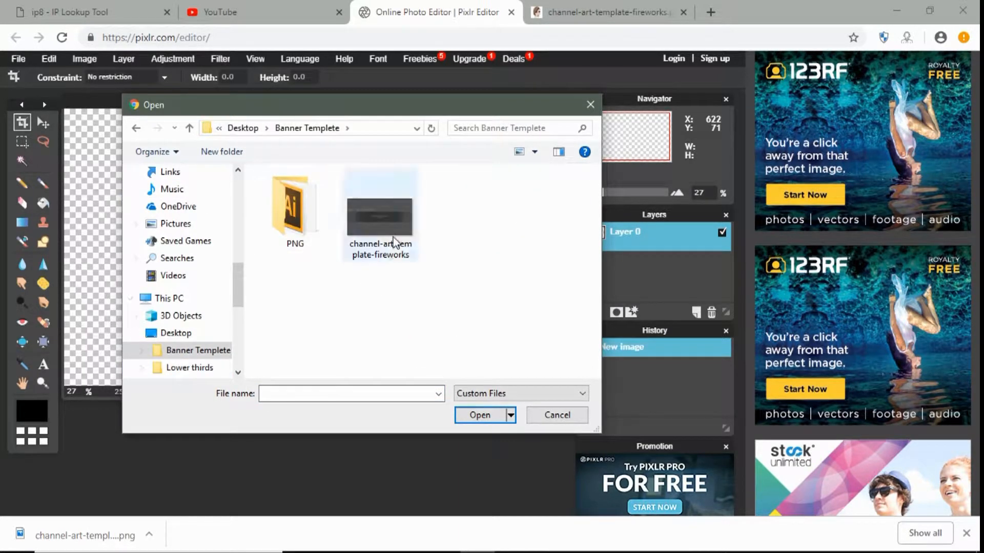
double_click(395, 217)
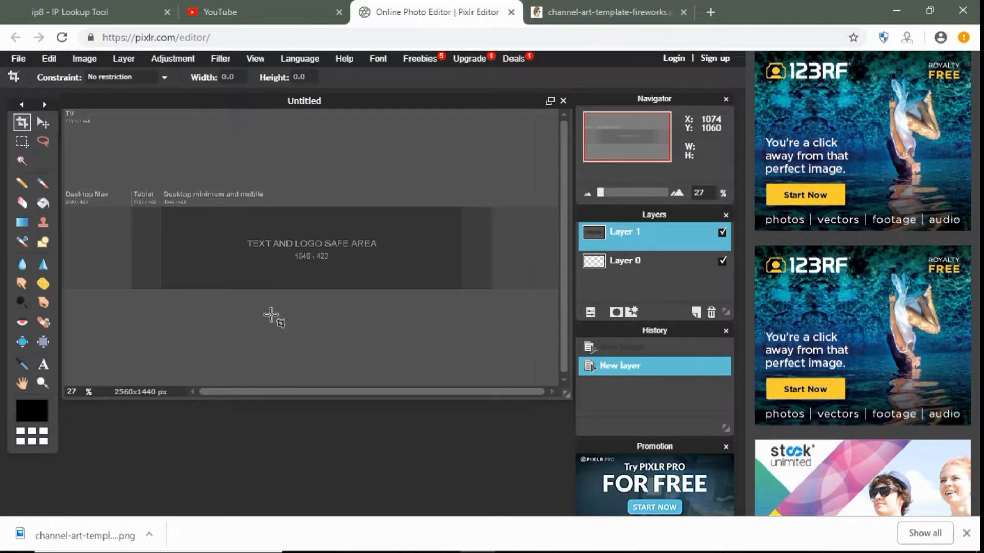
Nudge the template layer into place on the canvas and add an empty Layer 6 above it
left_click(43, 121)
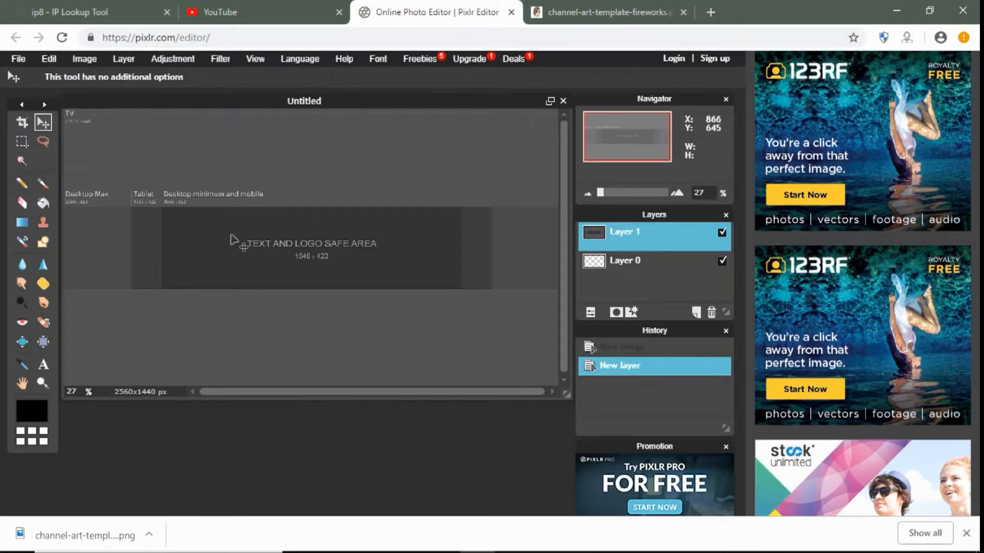
mouse_move(336, 277)
left_mouse_down()
mouse_move(336, 255)
mouse_move(339, 277)
left_mouse_up()
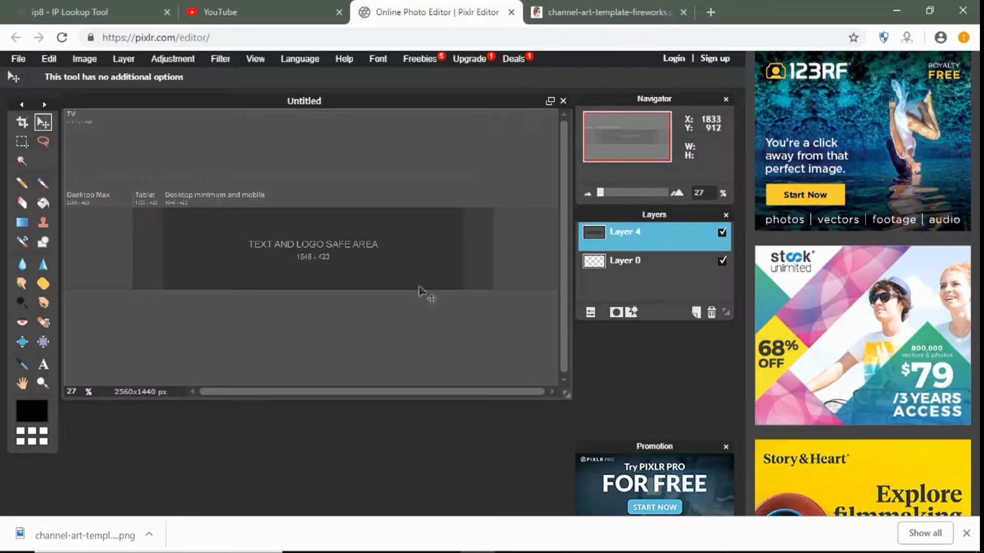
left_click(696, 312)
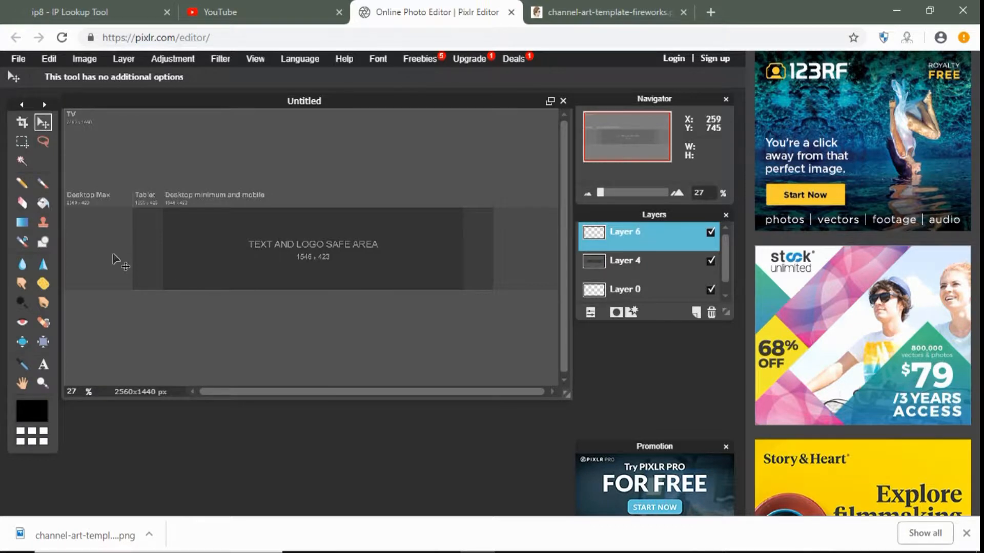
left_click(44, 242)
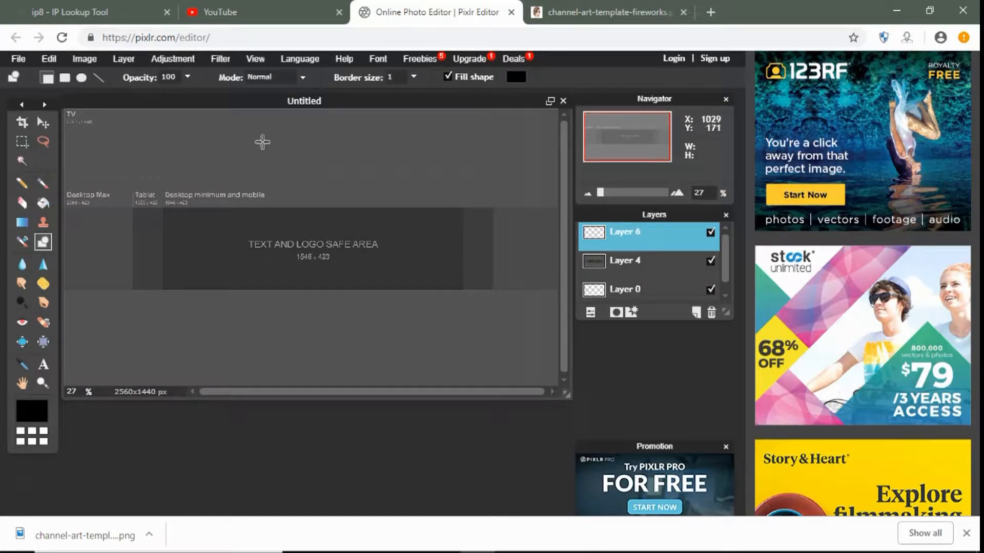
Draw filled black rectangles over the top and bottom canvas areas outside the middle band
left_click_drag(65, 110, 557, 207)
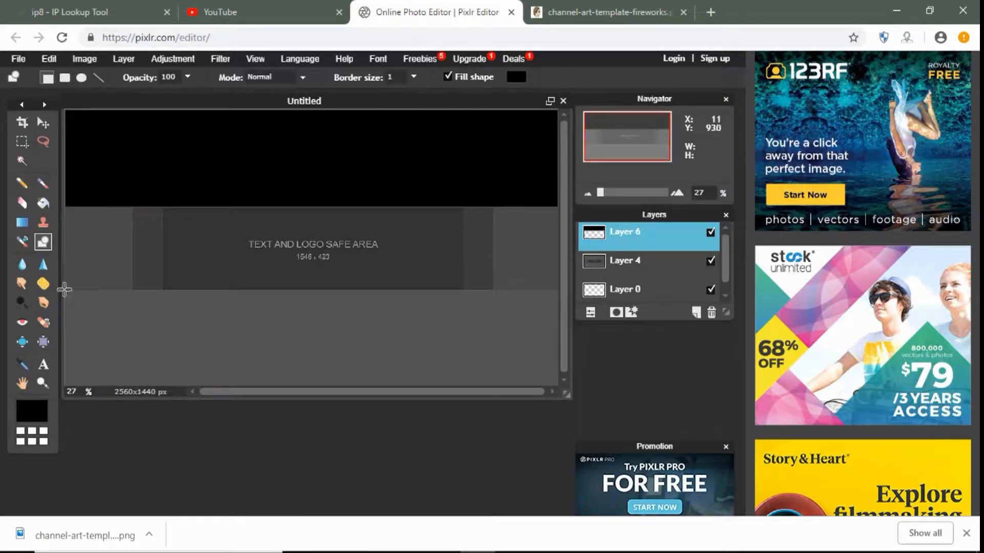
left_click_drag(65, 290, 557, 387)
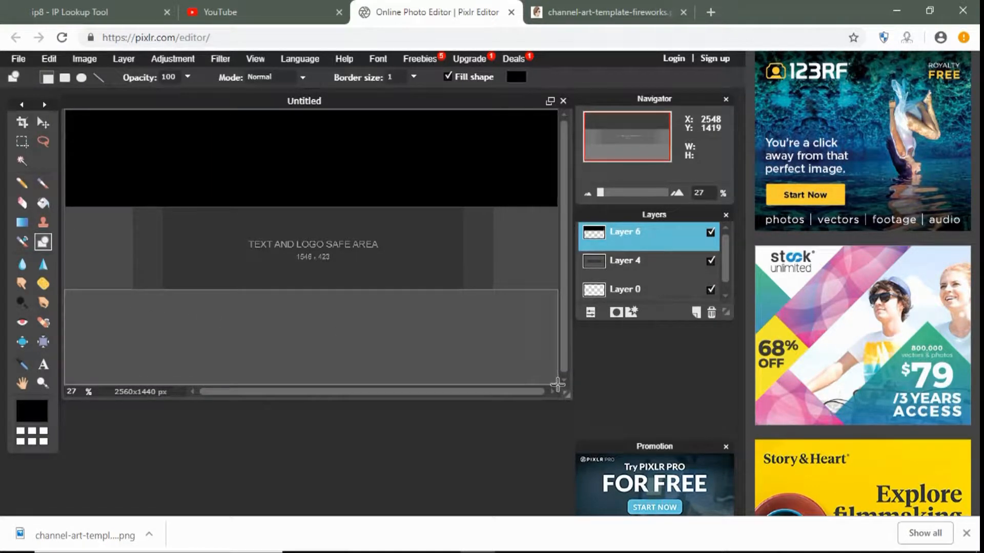
left_click_drag(557, 386, 557, 385)
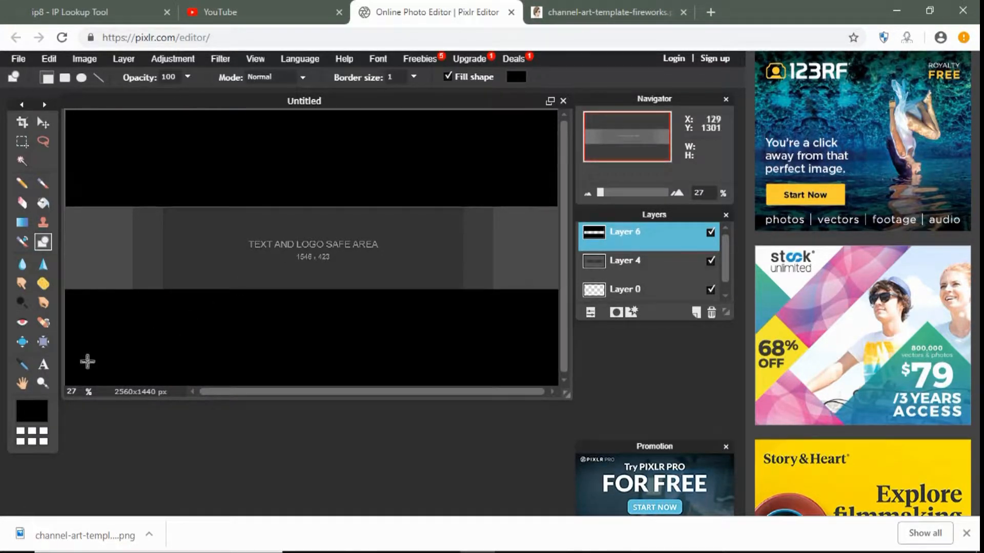
left_click(43, 365)
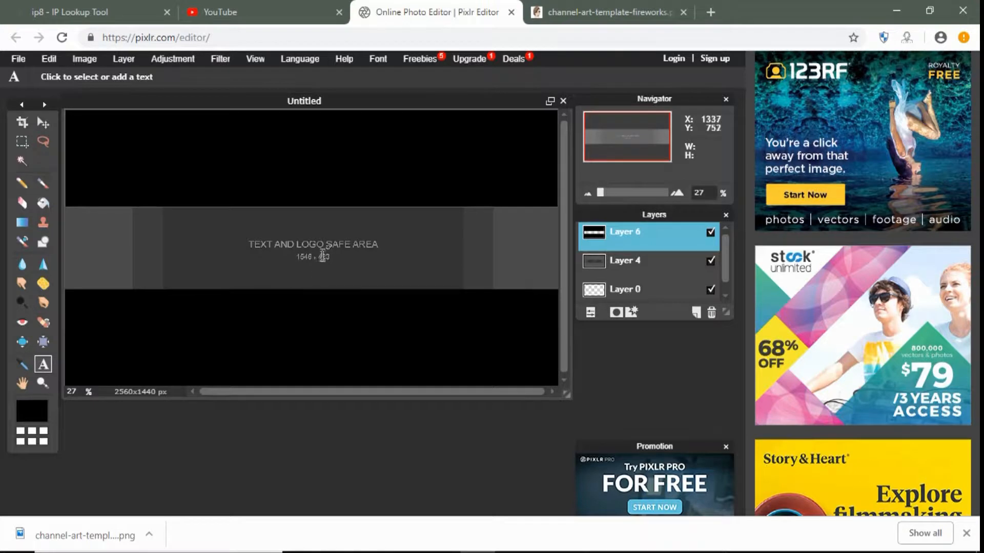
Add the text 'Rezwan Rono' in the banner centre in Magneto at size 155
left_click(280, 249)
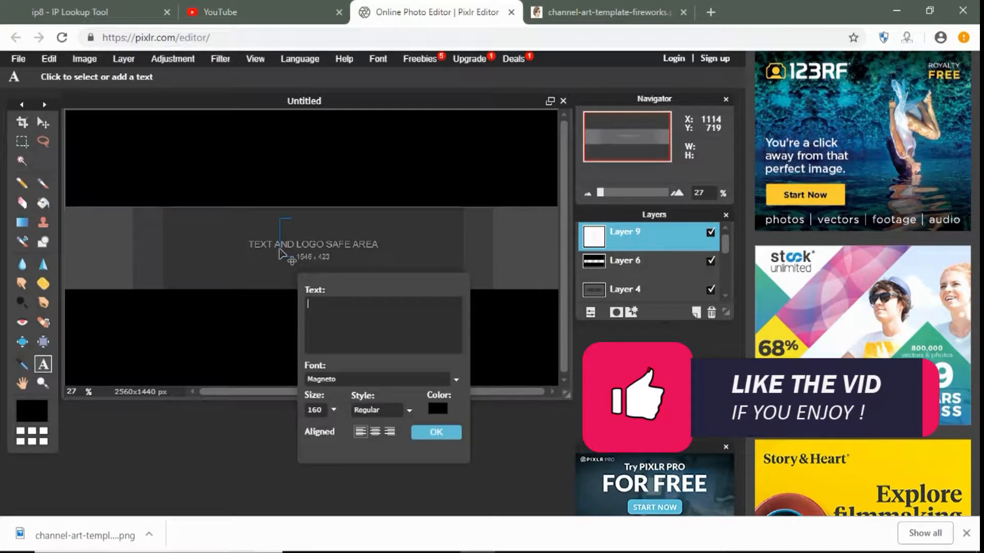
type("R")
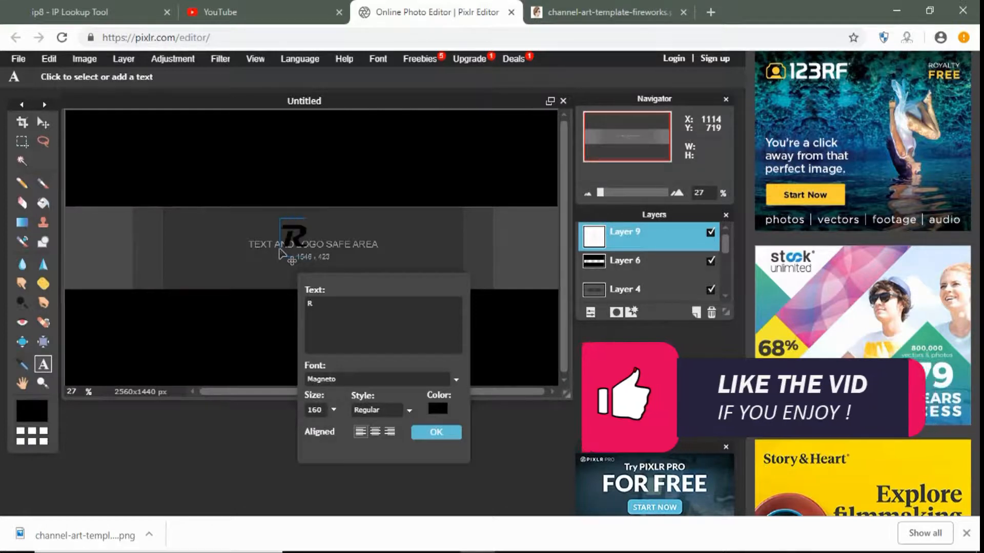
type("ezwan Rono")
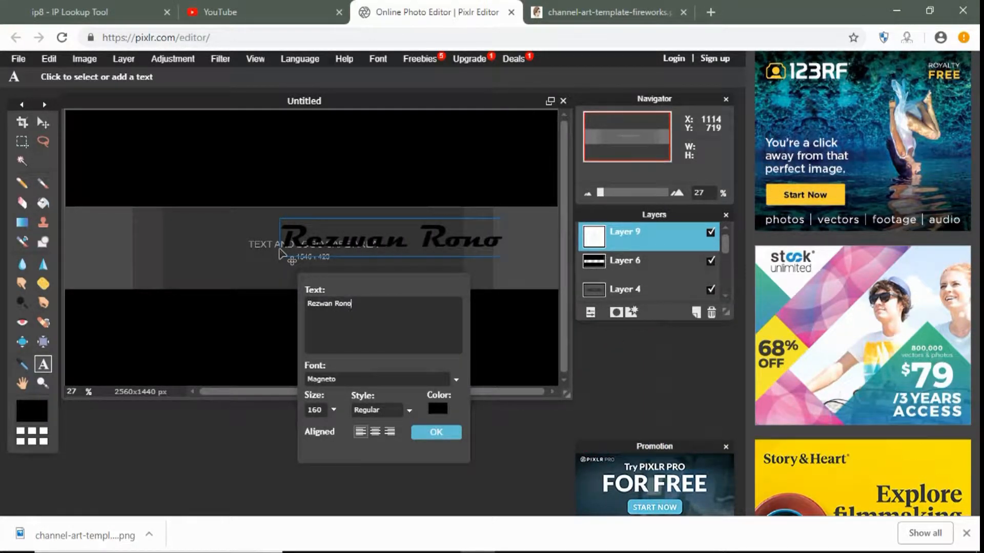
left_click(386, 382)
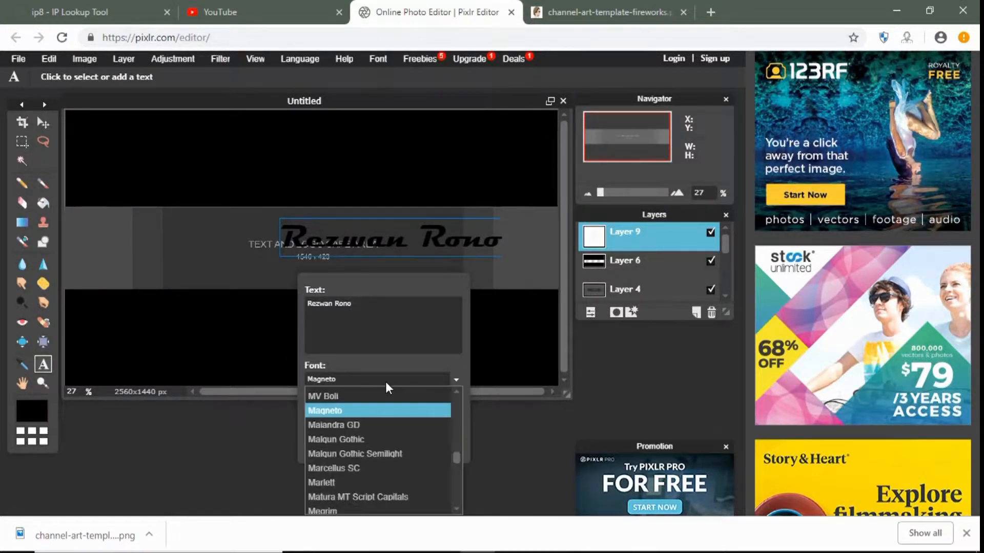
left_click(373, 410)
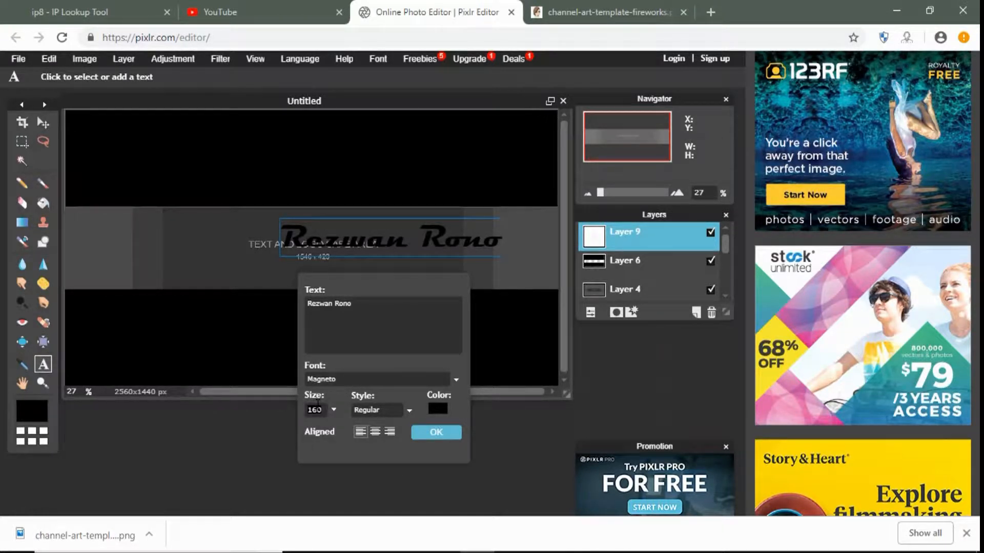
key("BackSpace")
key("BackSpace")
type("55")
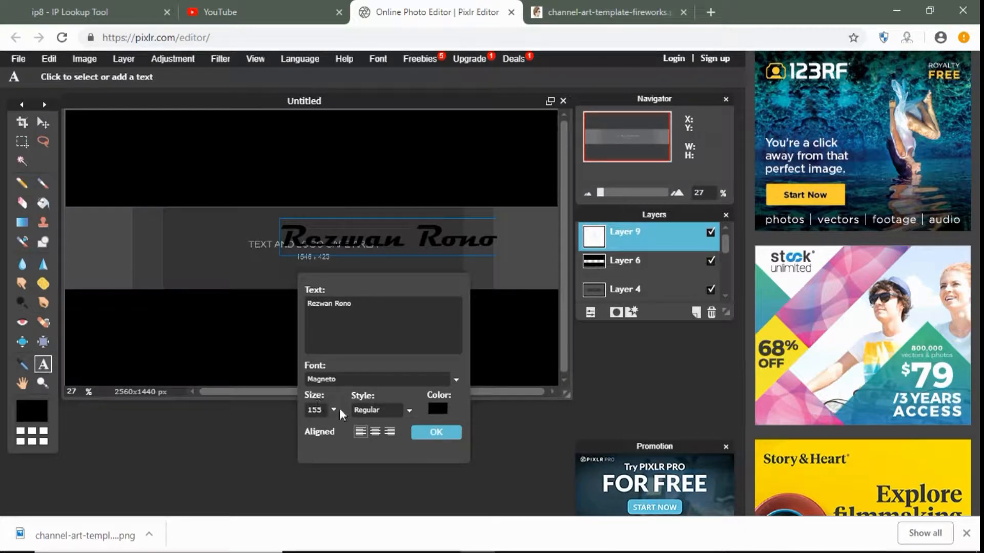
Make the title Bold/Italic and colour it near-white f0e1e1
left_click(389, 410)
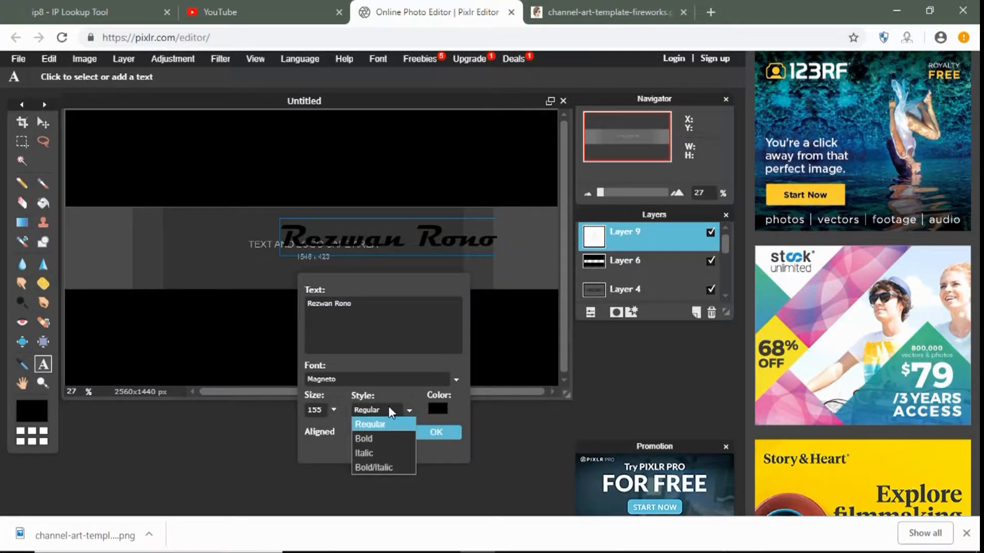
left_click(386, 468)
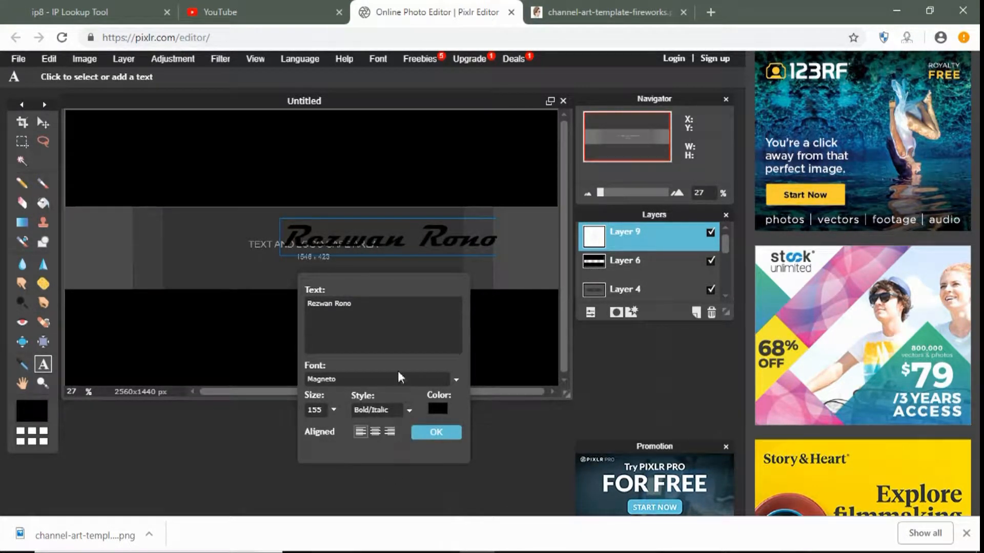
left_click(438, 408)
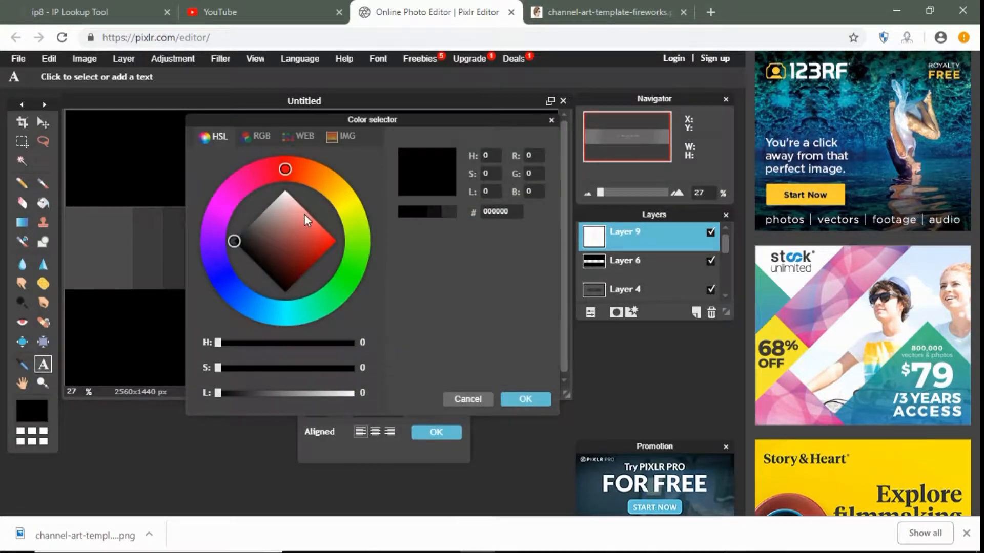
left_click_drag(236, 240, 286, 196)
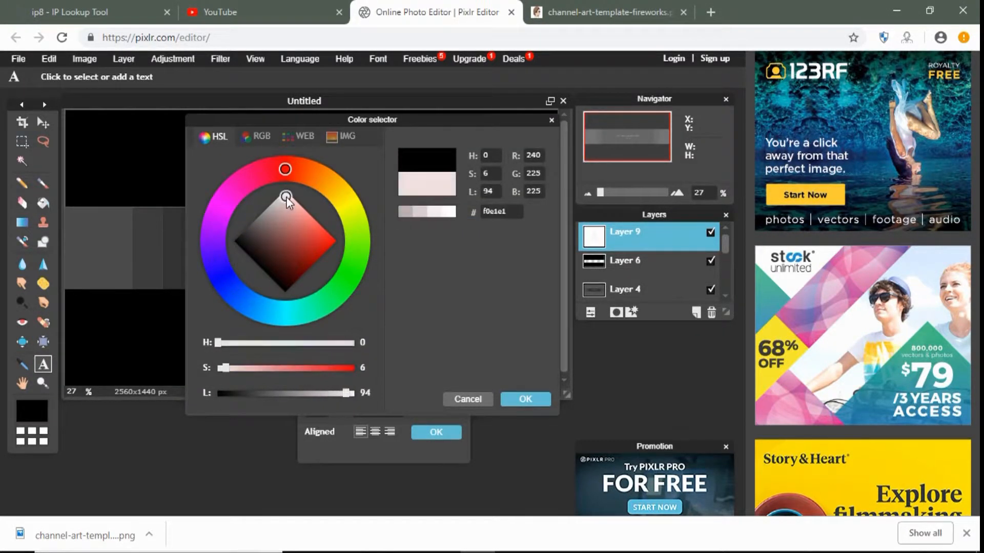
left_click(525, 399)
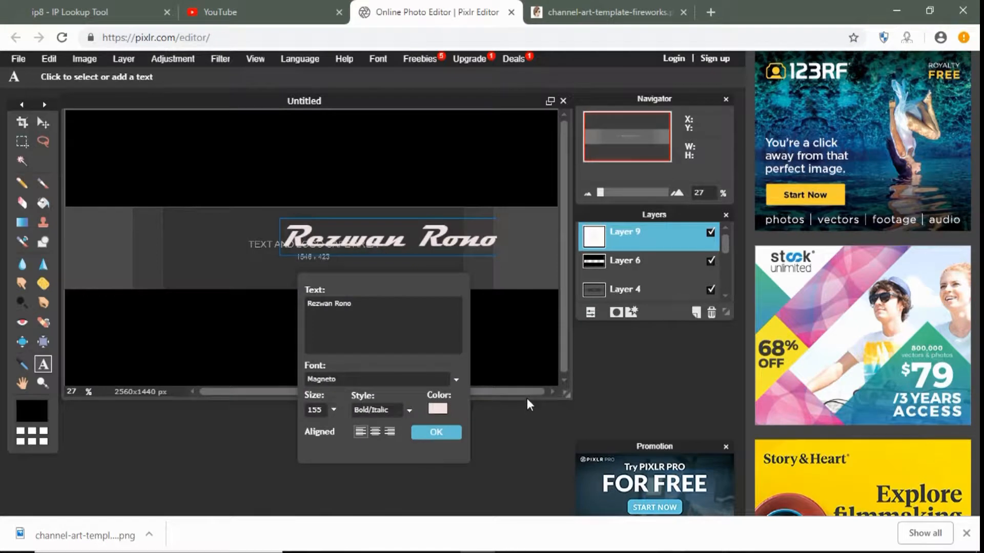
Apply a black drop shadow layer style to the title: opacity 100, distance 6, size 9
right_click(649, 237)
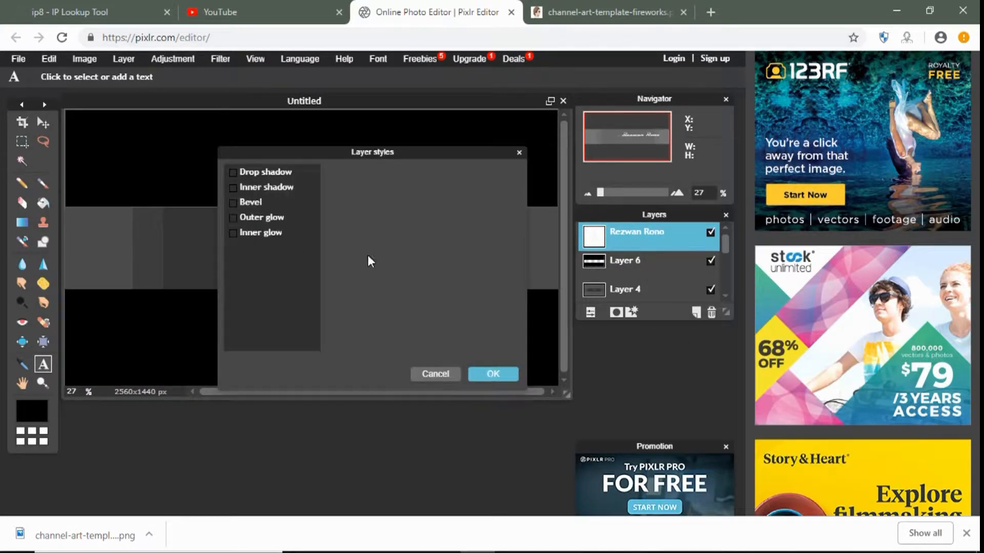
left_click(284, 170)
left_click_drag(459, 189, 480, 189)
left_click_drag(411, 201, 410, 205)
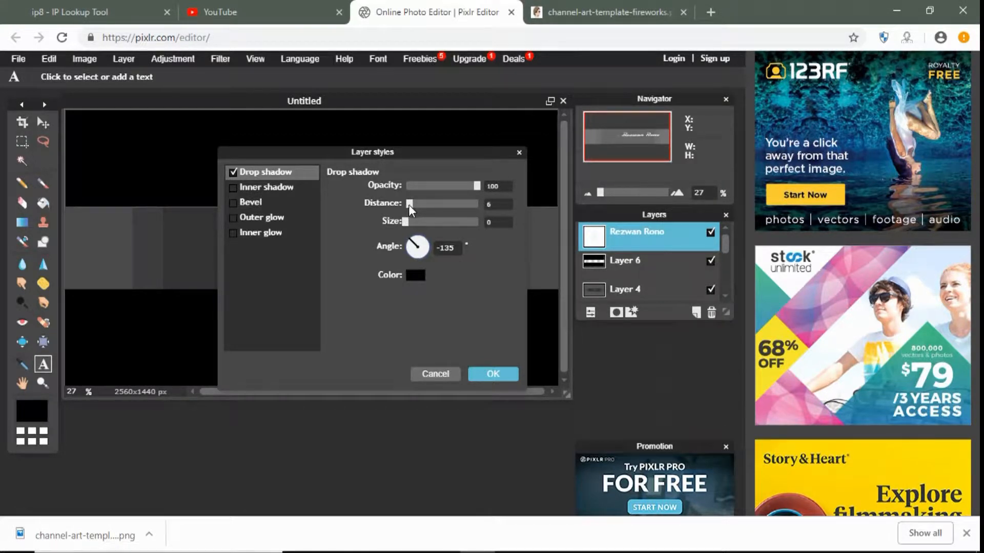
left_click_drag(406, 224, 408, 224)
left_click(509, 379)
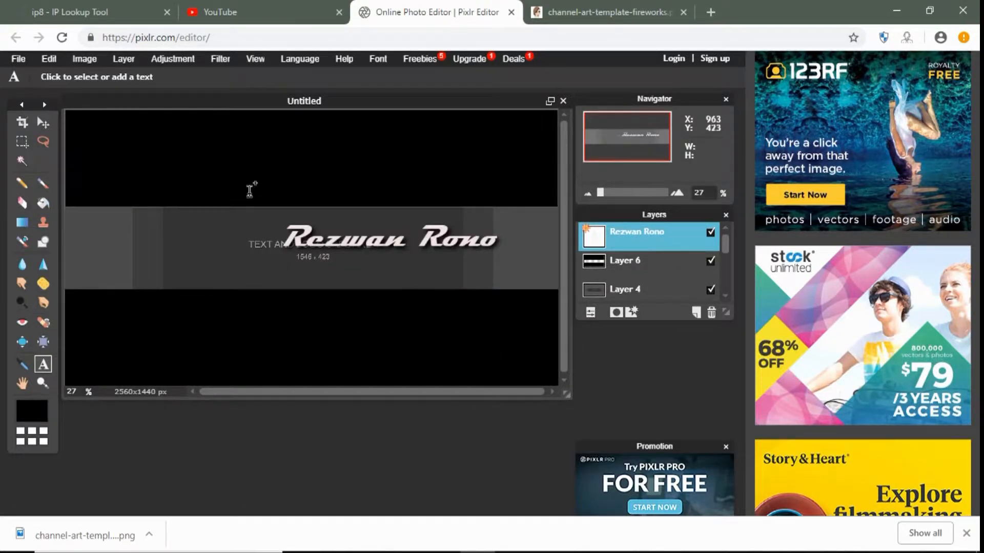
Drag the Rezwan Rono title left into the centre band and open Google in a new tab
left_click(46, 125)
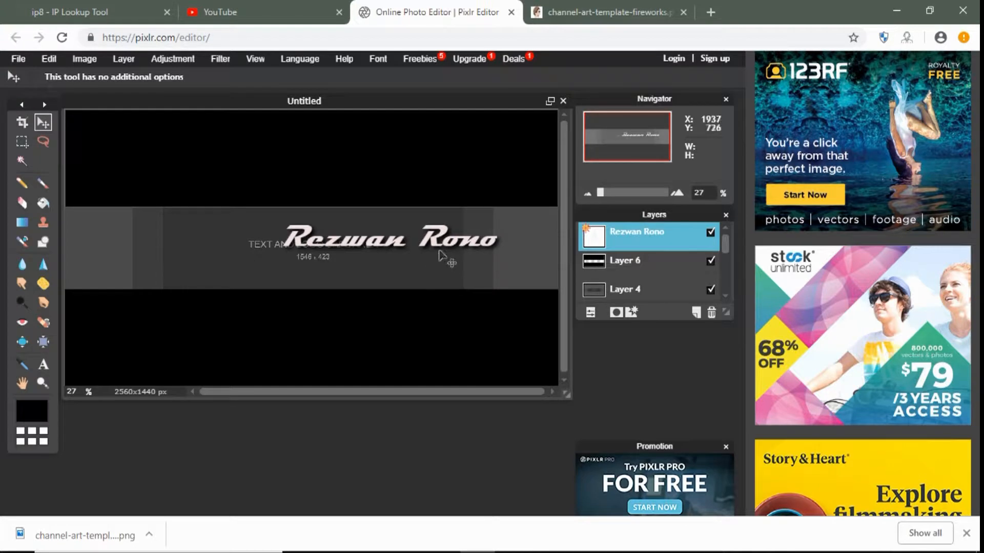
left_click_drag(446, 240, 375, 247)
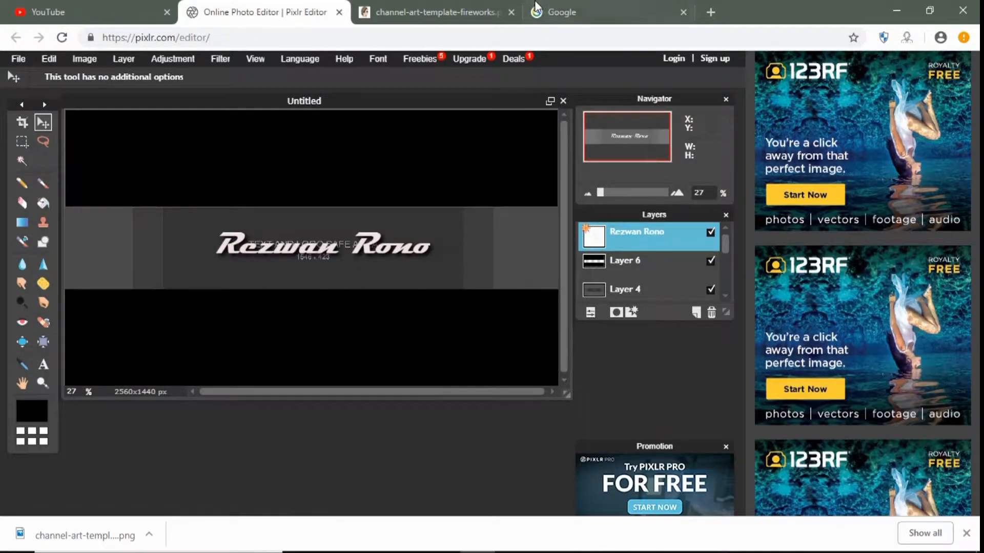
left_click(545, 14)
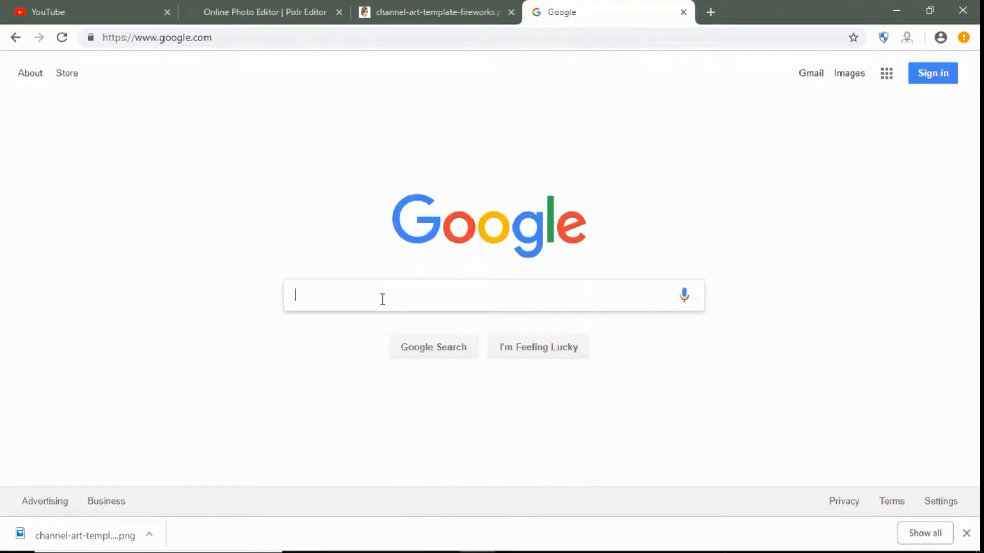
Search Google Images for 'twitter logo png' and preview the transparent Twitter logo
type("twi")
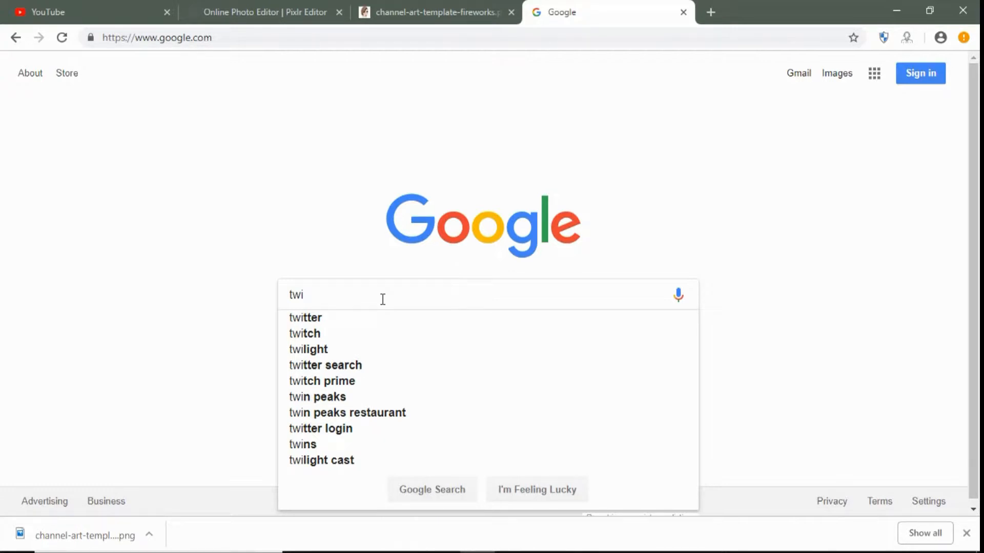
type("tt")
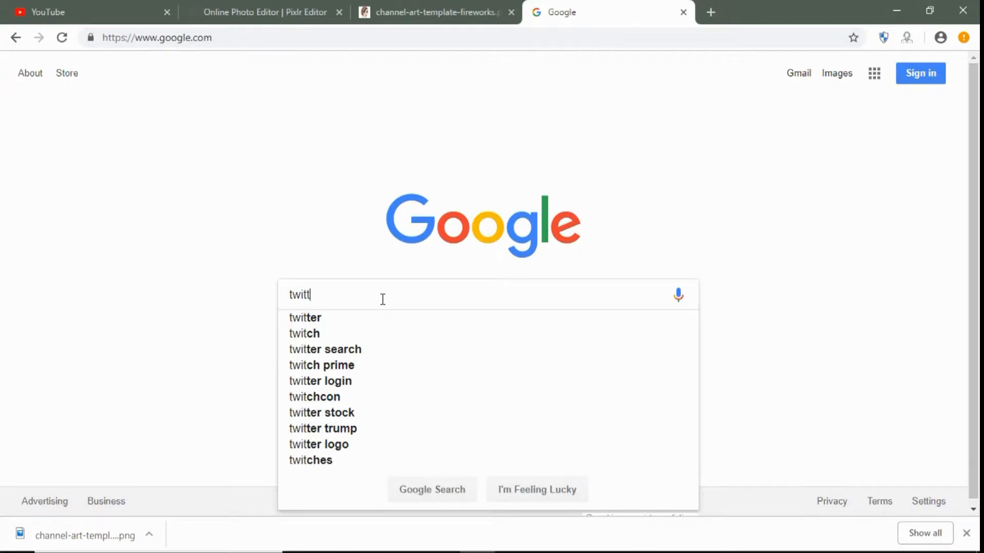
type("er logo png")
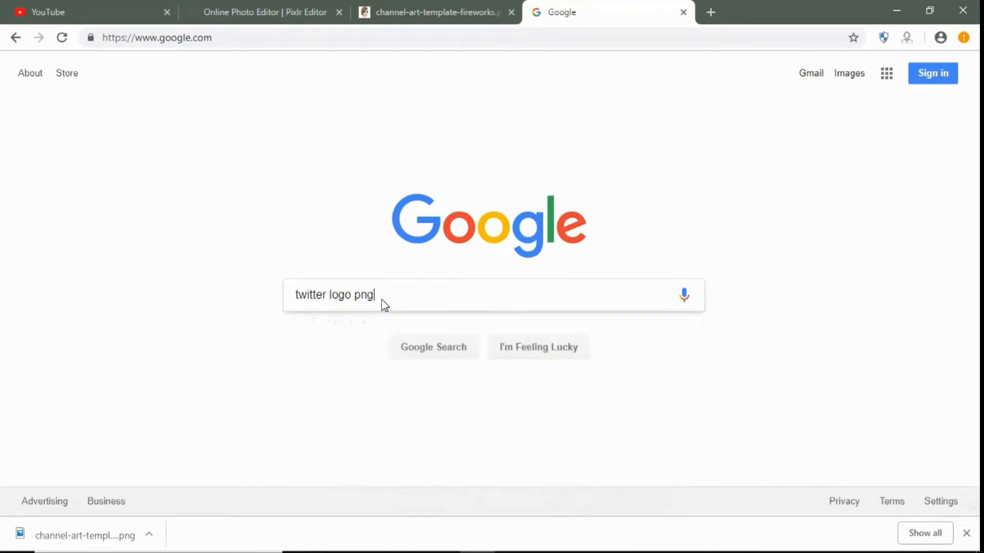
key("Return")
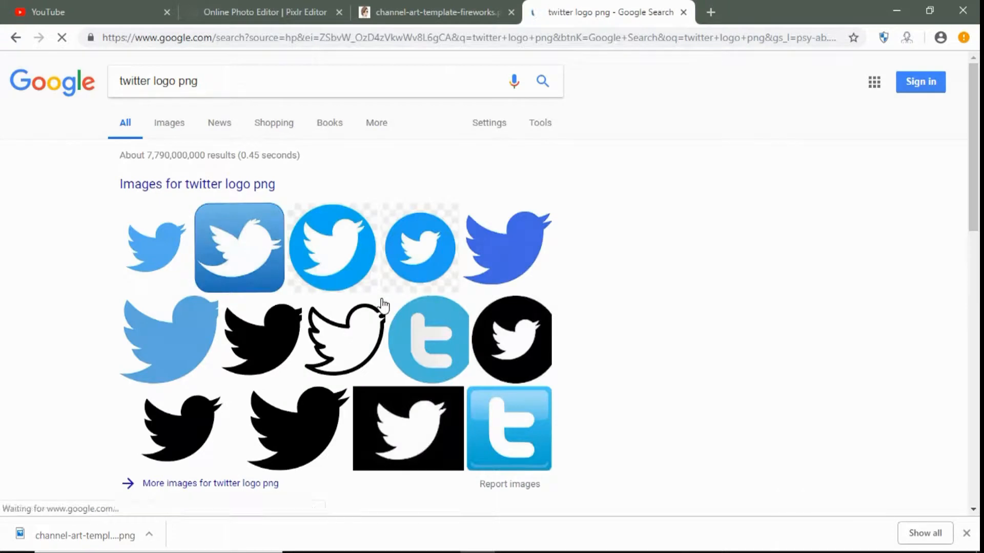
left_click(252, 256)
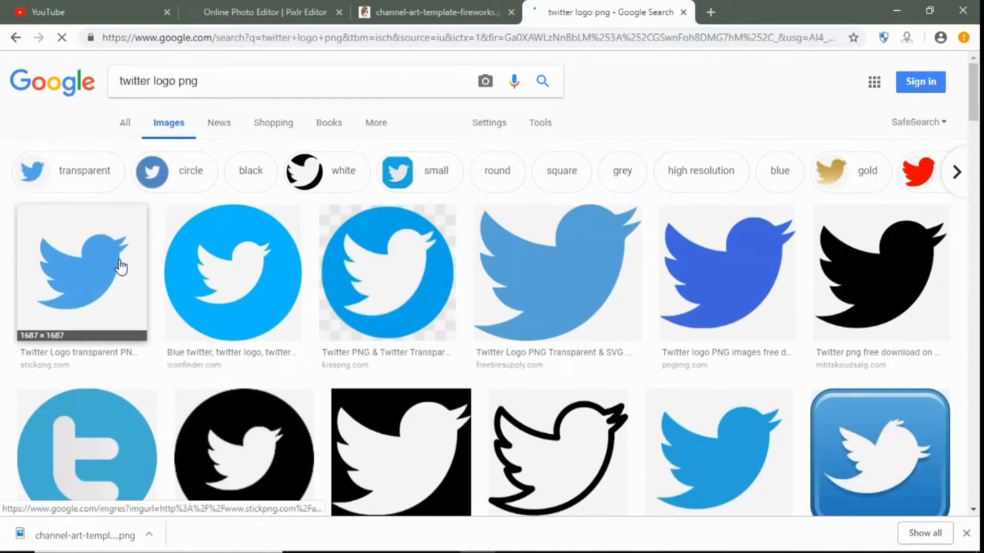
left_click(82, 277)
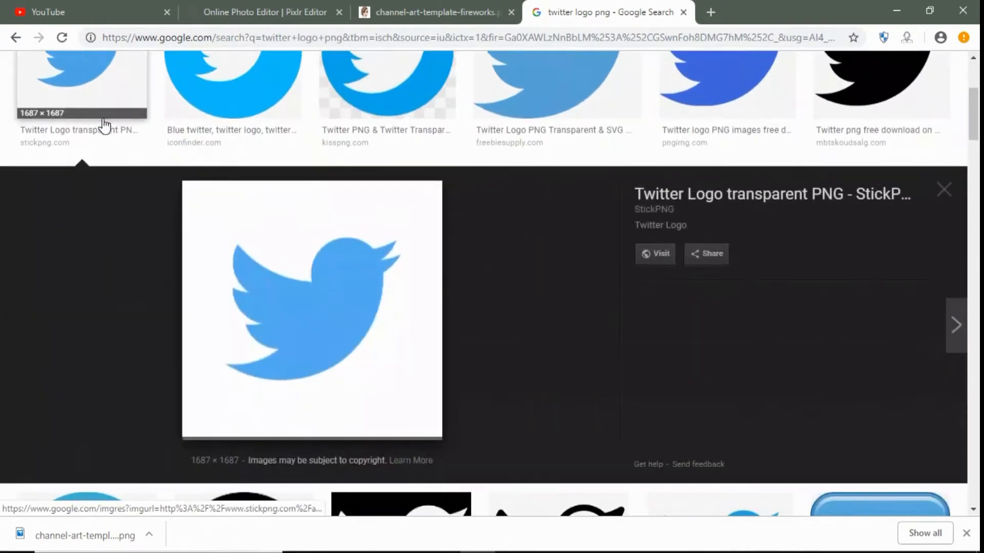
Save the Twitter logo PNG to the Banner Templete folder and return to Pixlr Editor
right_click(335, 267)
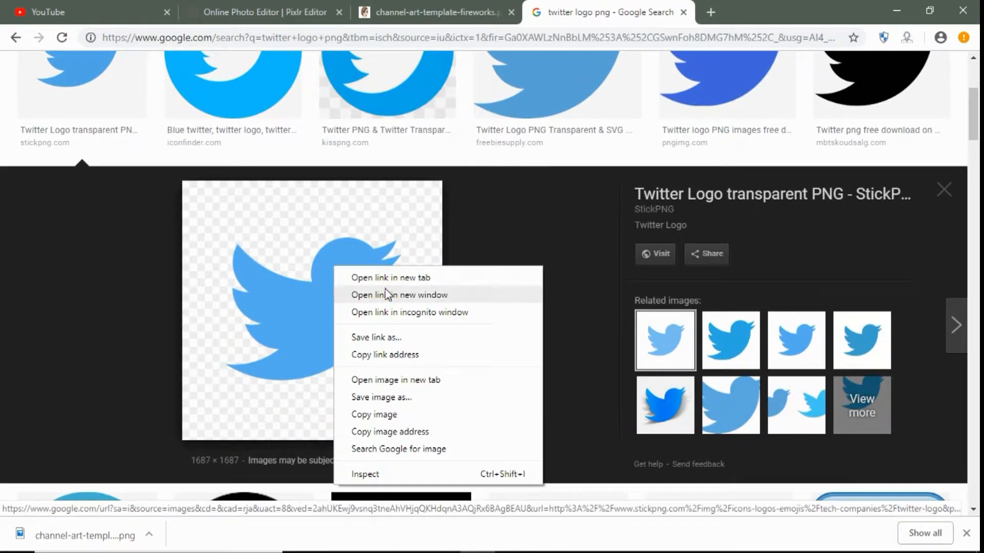
left_click(452, 395)
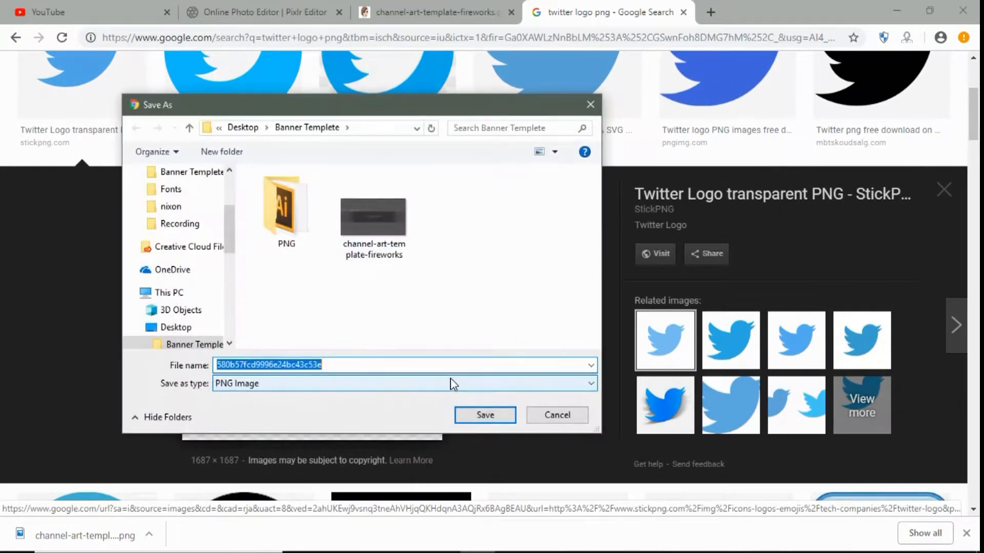
left_click(479, 412)
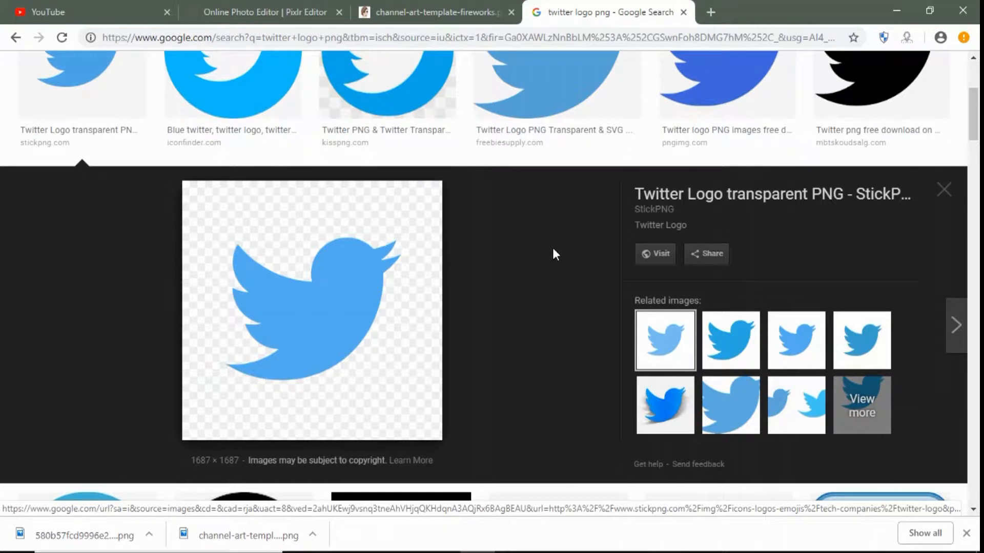
left_click(282, 10)
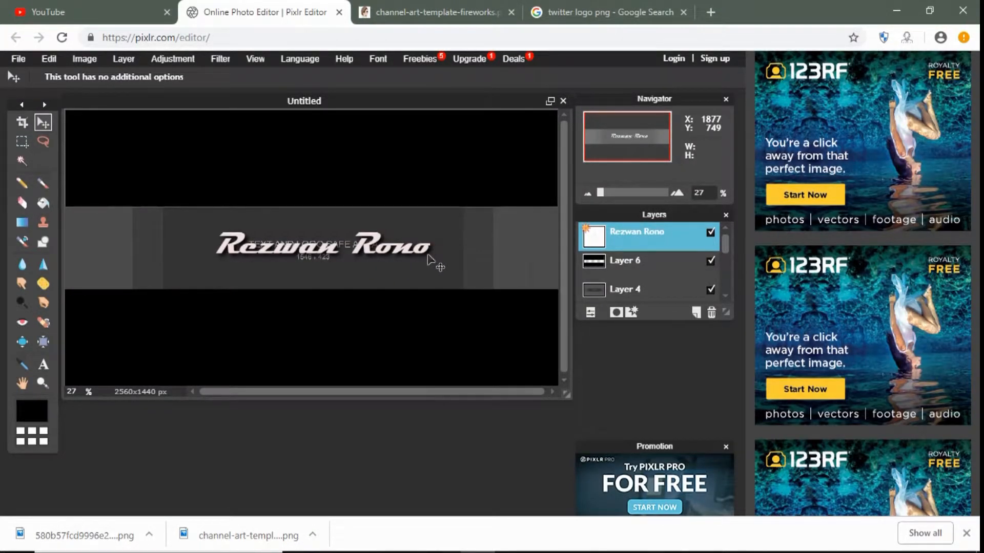
Add the Twitter logo PNG from the logo icons folder as a new layer
left_click(130, 60)
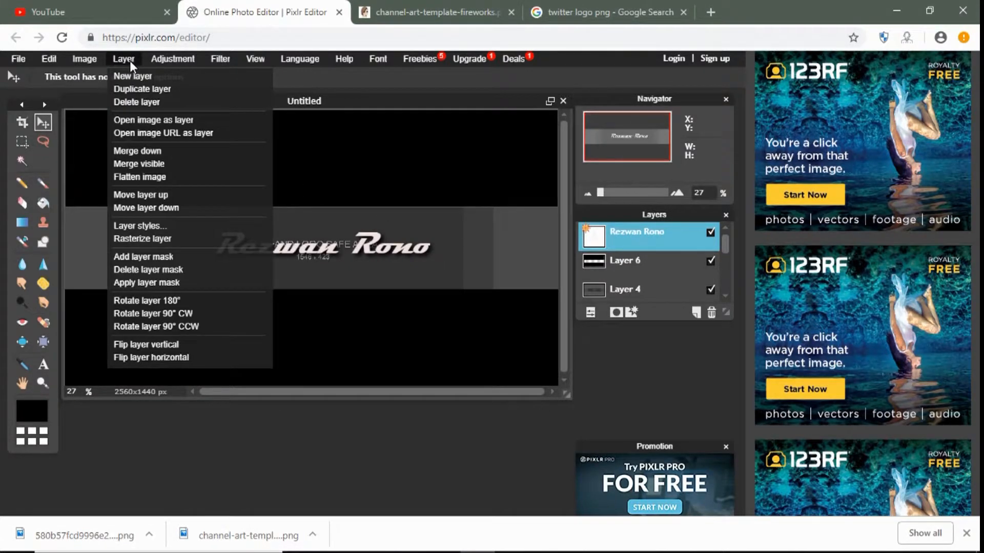
left_click(159, 121)
double_click(314, 212)
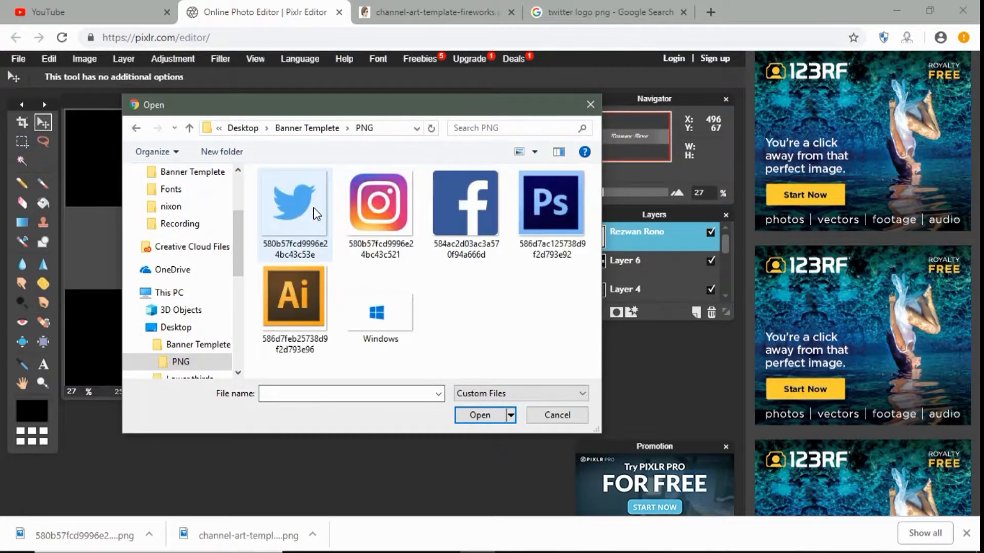
double_click(308, 213)
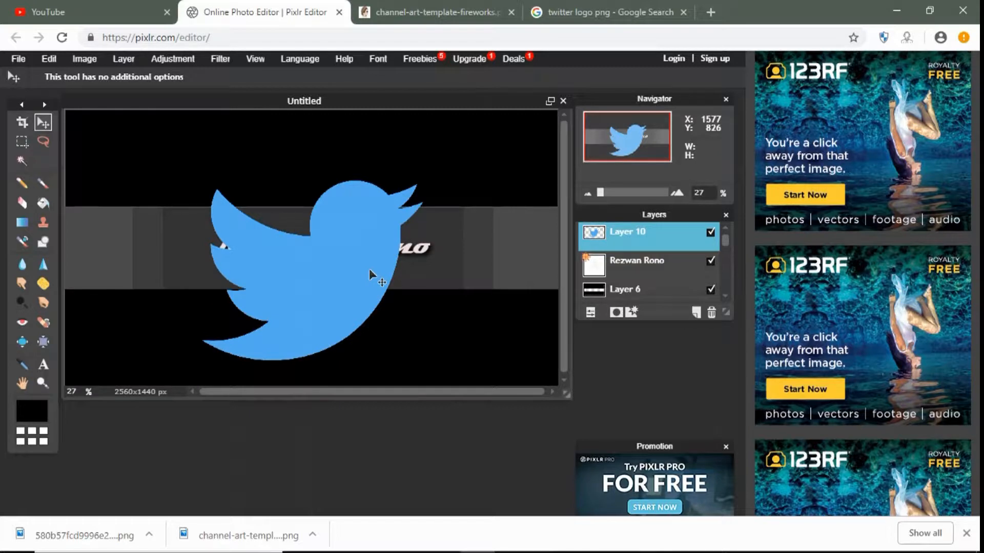
Free-transform the bird down to icon size and nudge it into the strip's left end
left_click(51, 60)
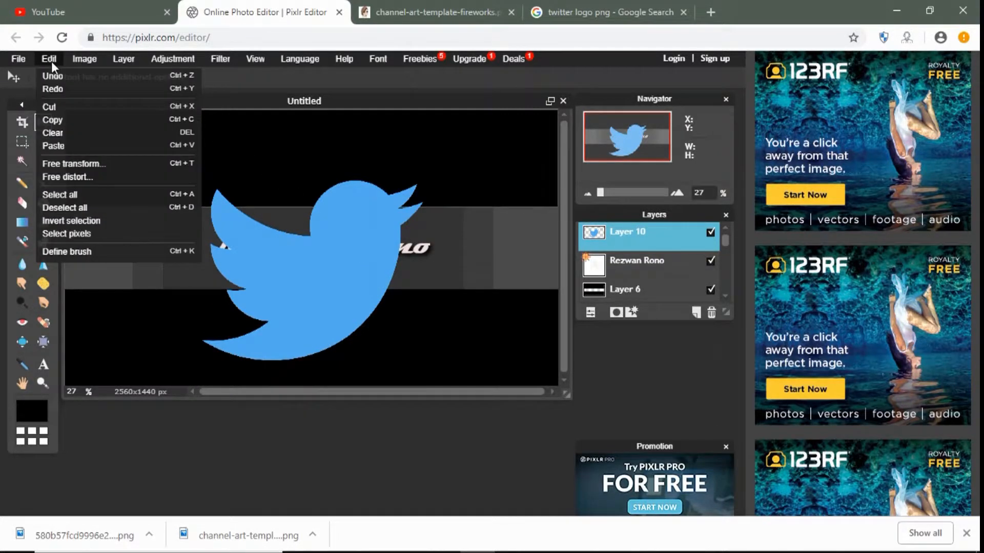
left_click(105, 164)
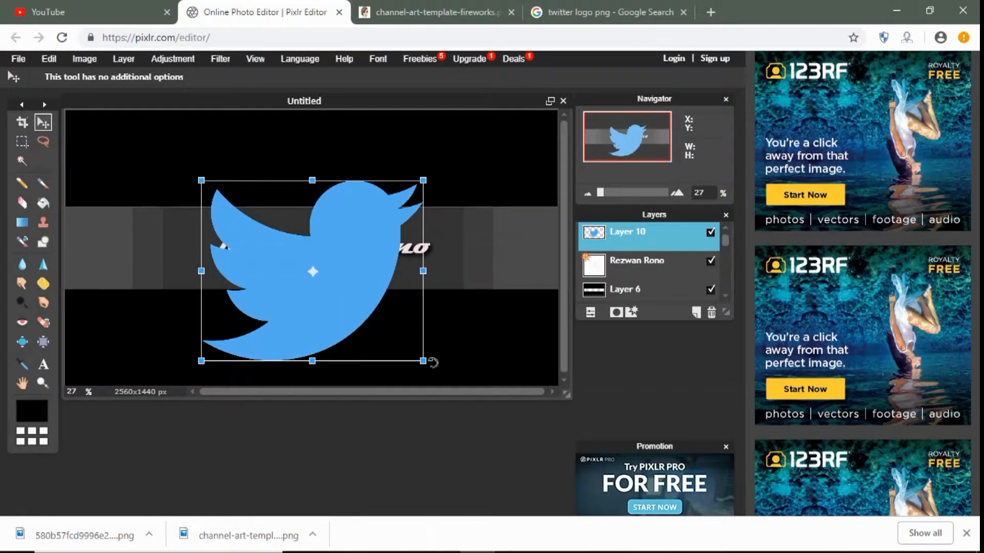
left_click_drag(423, 361, 330, 281)
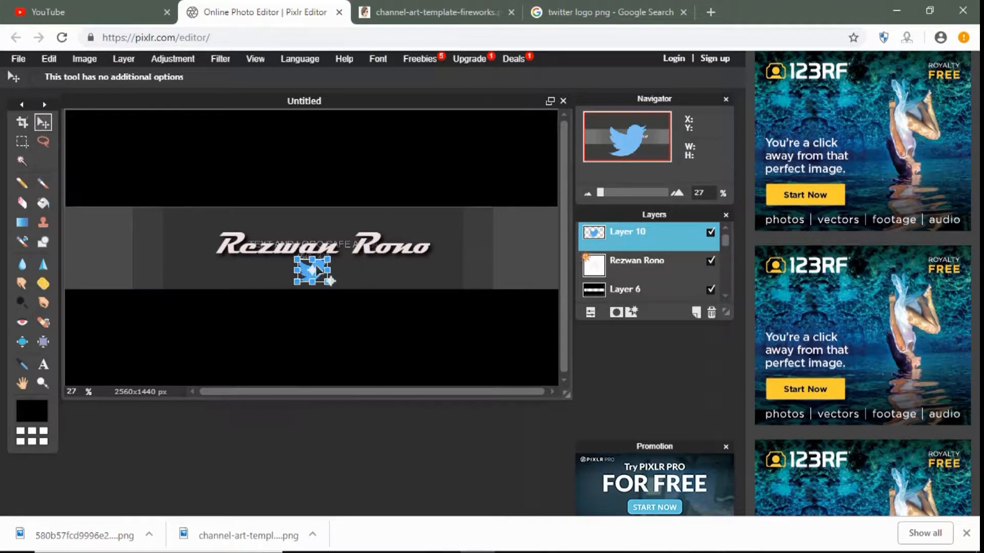
key("Return")
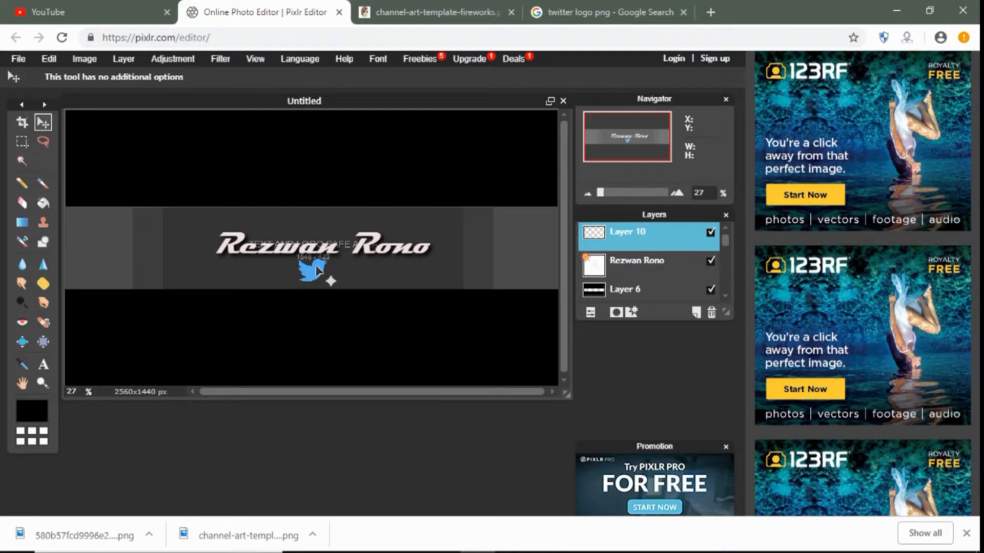
left_click_drag(316, 275, 110, 251)
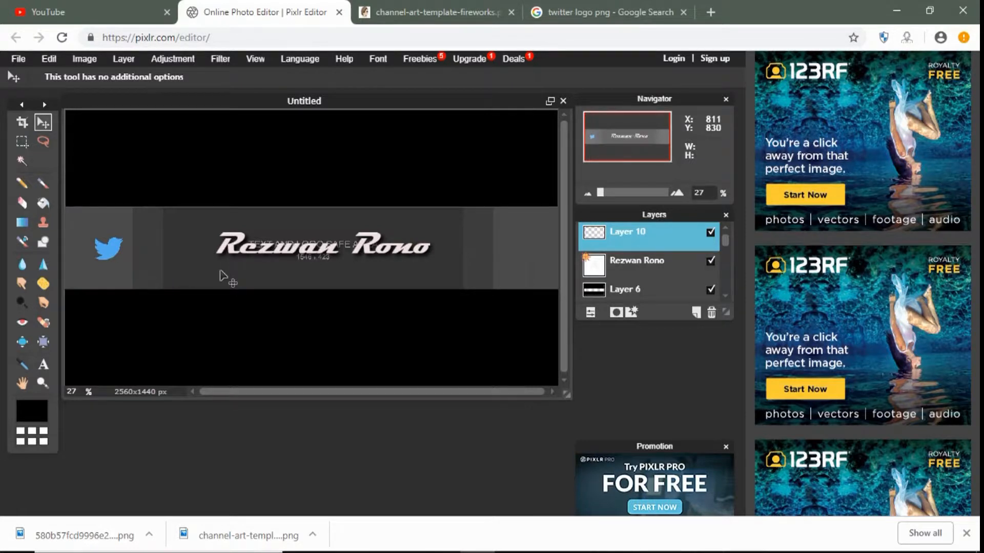
mouse_move(104, 250)
left_mouse_down()
mouse_move(113, 250)
mouse_move(96, 252)
left_mouse_up()
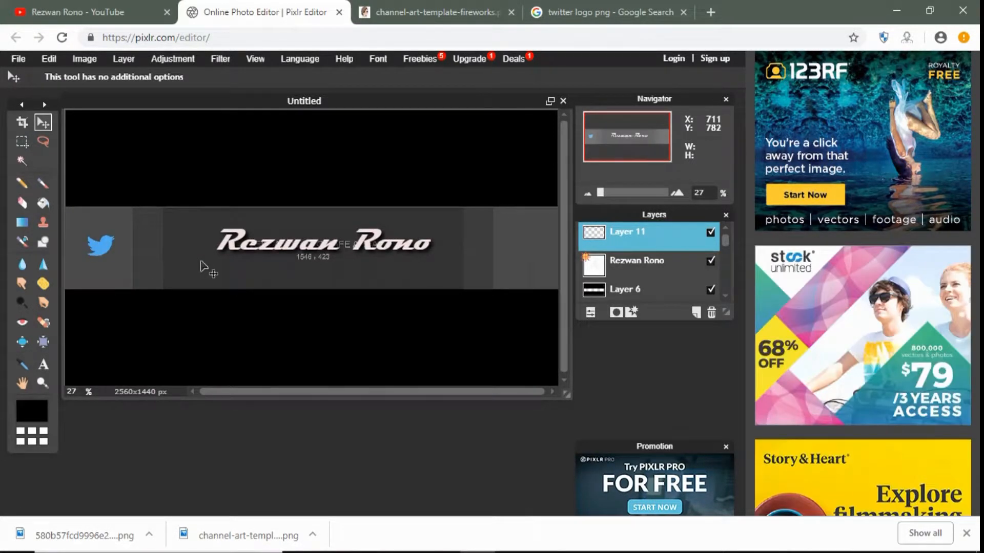
Apply an inner glow of size 0 and a drop shadow with opacity 100, distance 5, size 6 to the bird layer
right_click(649, 235)
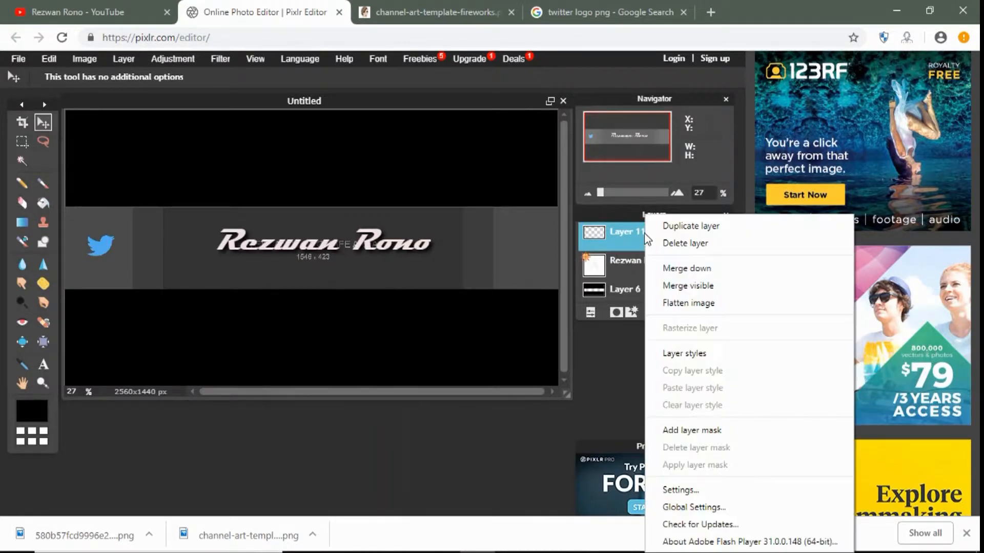
left_click(715, 354)
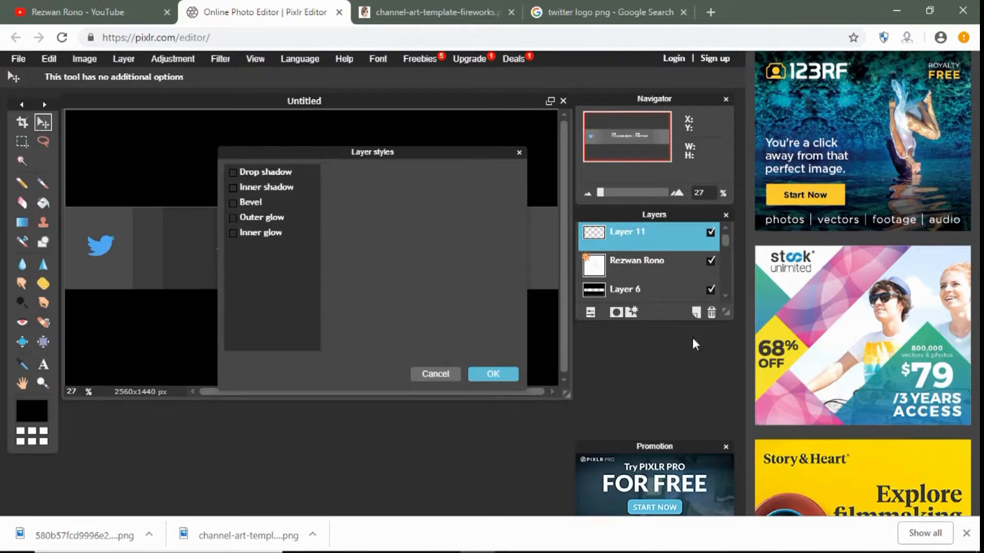
left_click(272, 236)
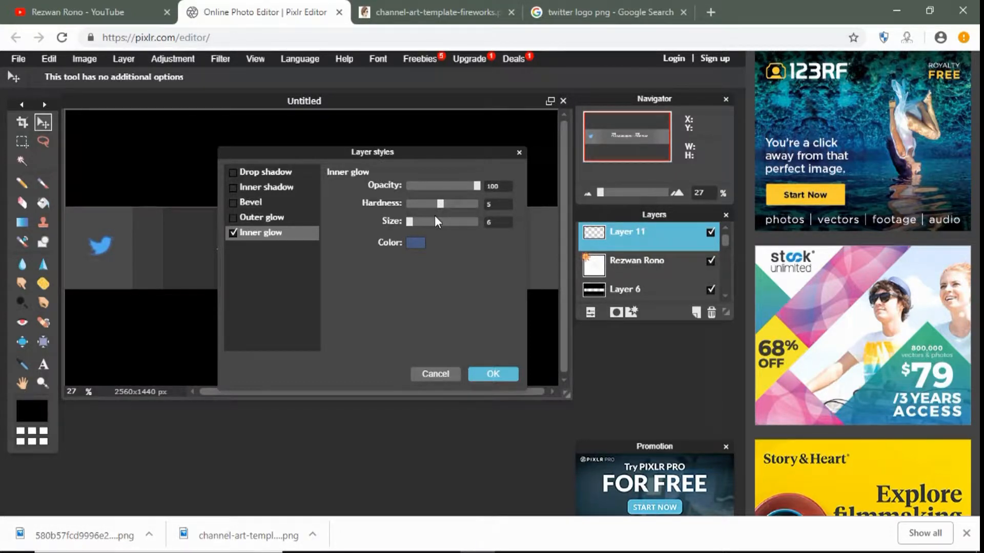
mouse_move(411, 224)
left_mouse_down()
mouse_move(479, 228)
mouse_move(397, 234)
left_mouse_up()
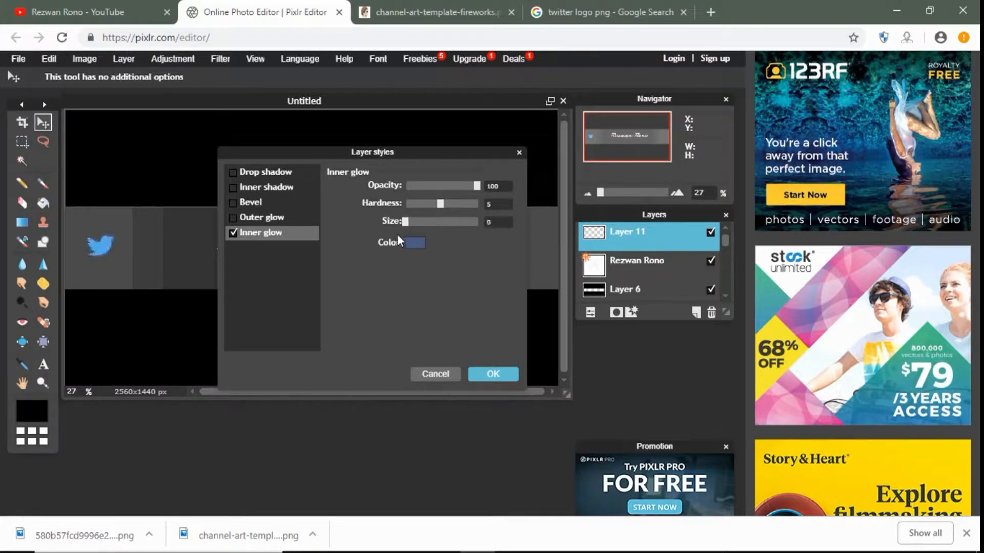
left_click(275, 172)
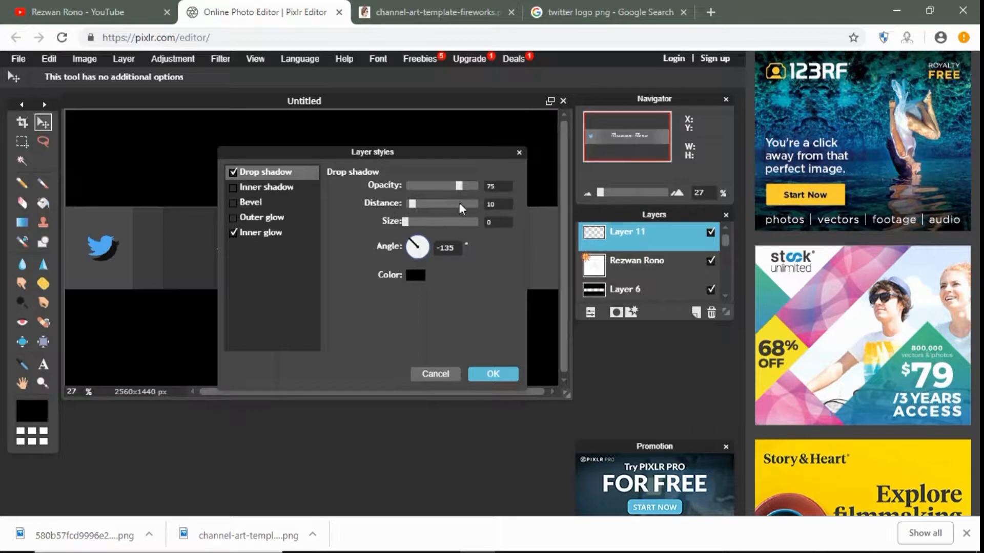
left_click_drag(461, 187, 479, 186)
left_click_drag(412, 204, 409, 223)
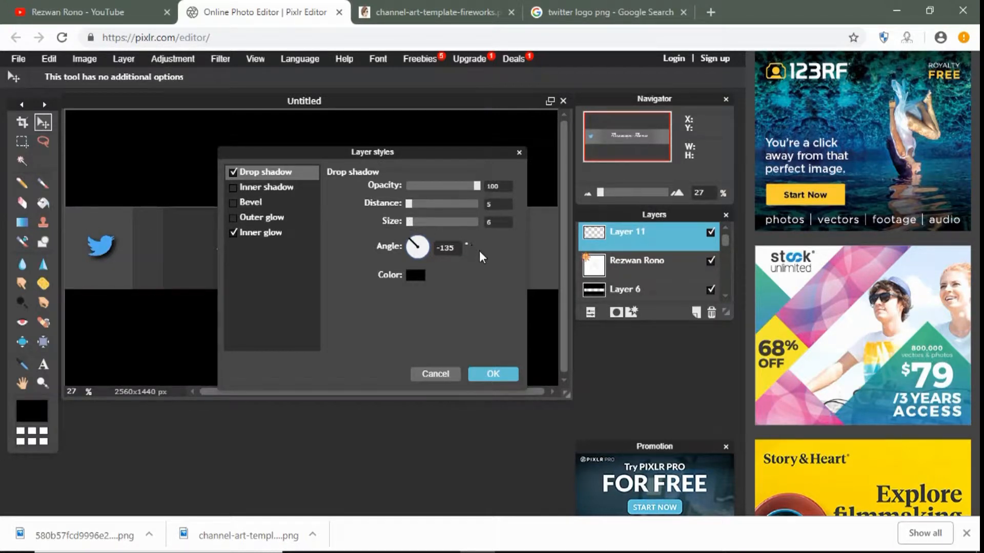
left_click(504, 376)
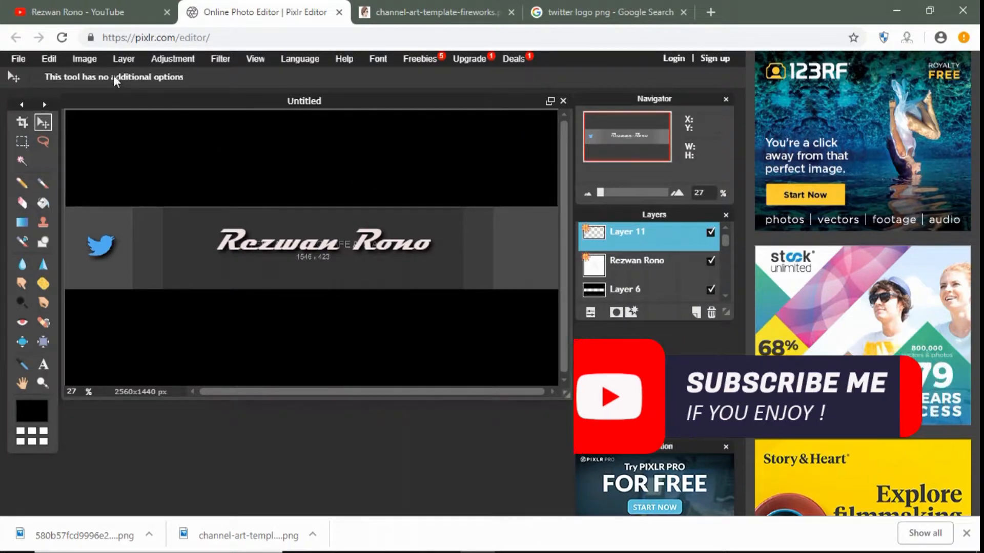
left_click(121, 61)
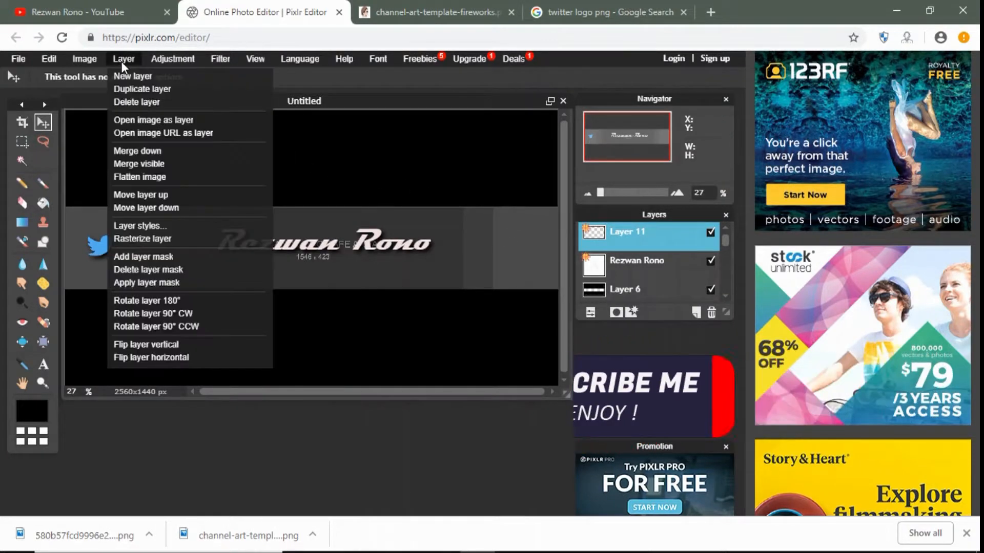
Add the Instagram logo PNG as a new layer
left_click(175, 122)
left_click(379, 204)
double_click(379, 204)
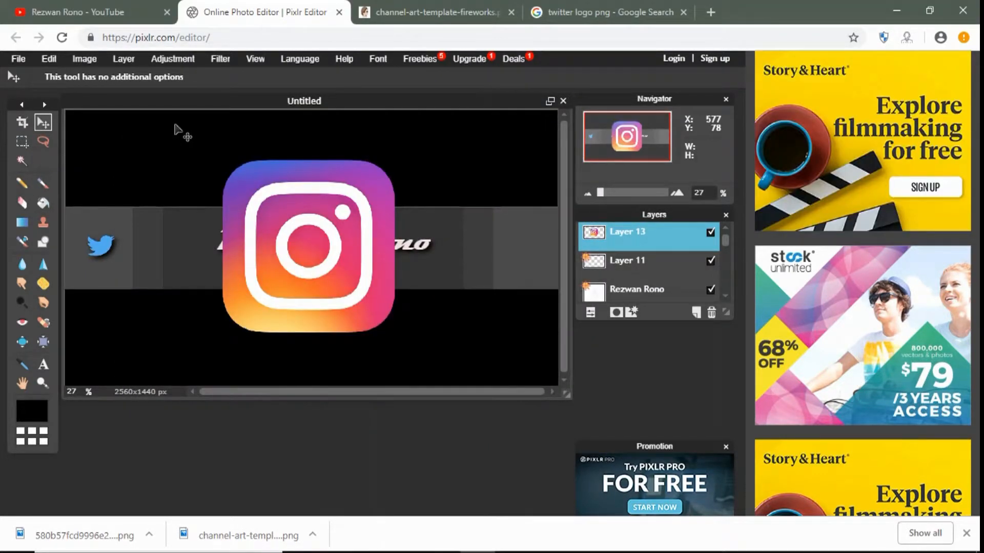
Free-transform the Instagram logo to icon size and move it to the strip's right end
left_click(51, 59)
left_click(120, 164)
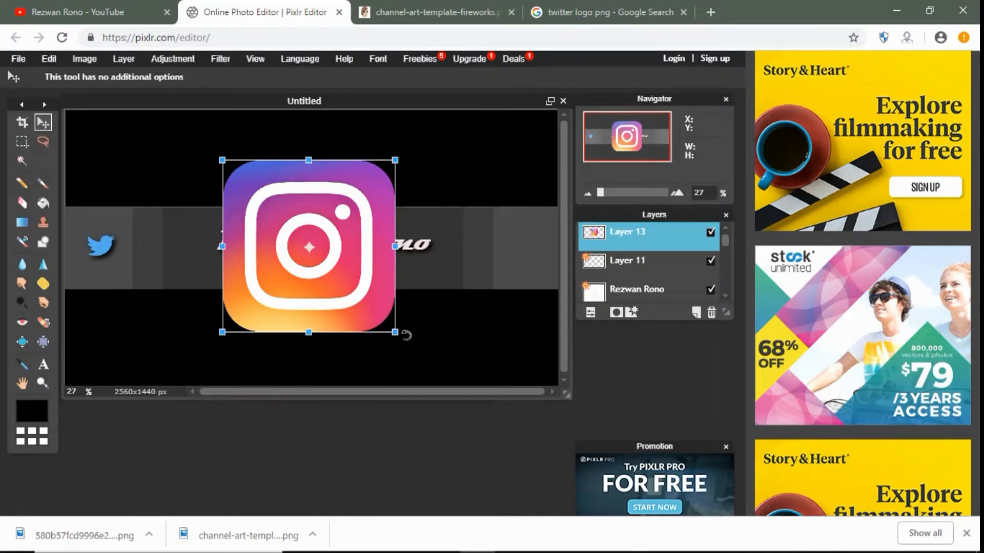
left_click_drag(395, 332, 324, 257)
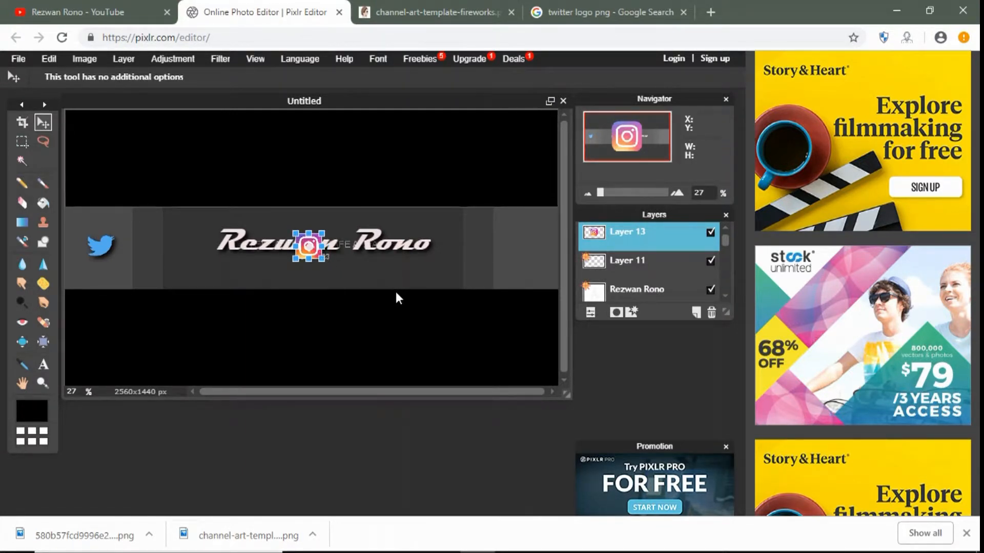
key("Return")
left_click_drag(325, 262, 500, 253)
left_click_drag(438, 255, 448, 259)
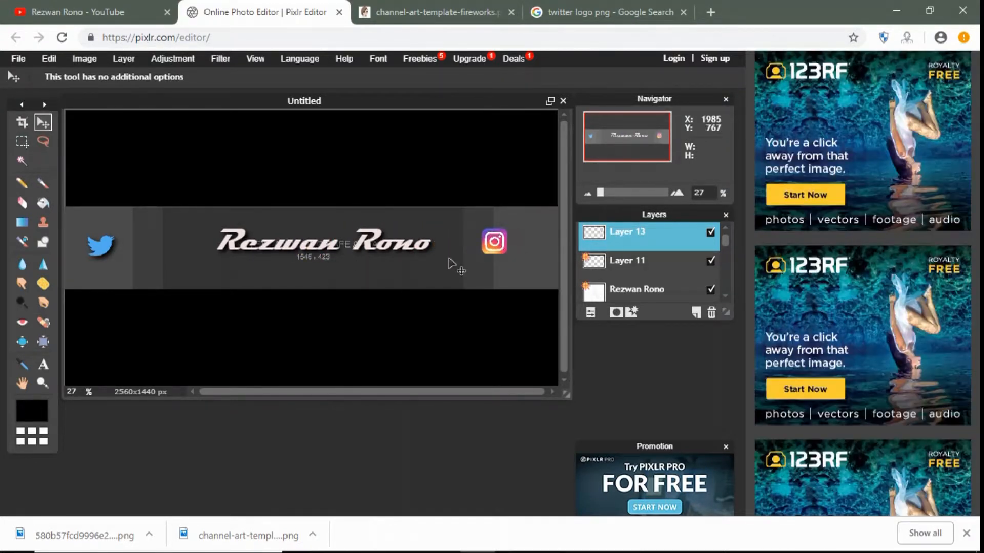
Give the Instagram layer a drop shadow with opacity 100, distance 11 and size 6
right_click(613, 234)
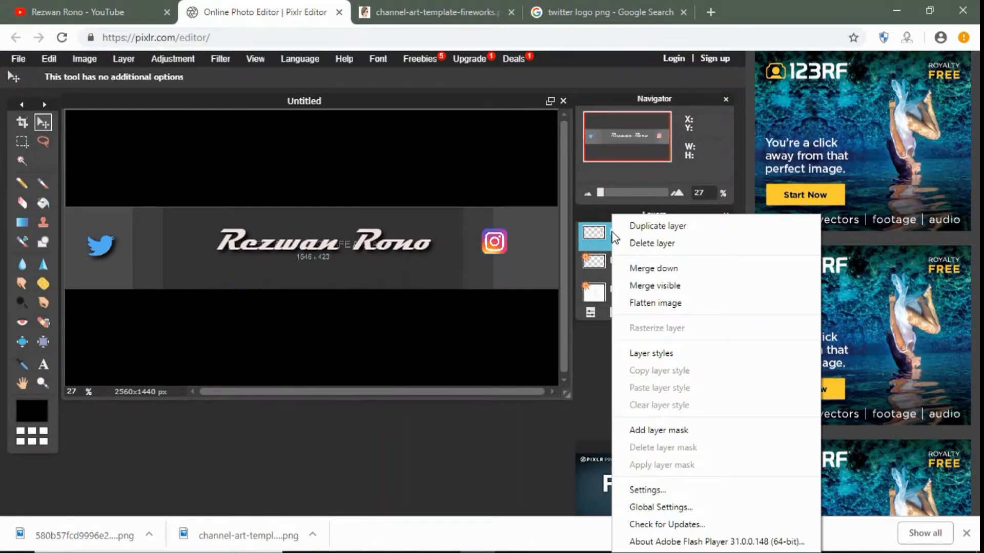
left_click(684, 353)
left_click(327, 137)
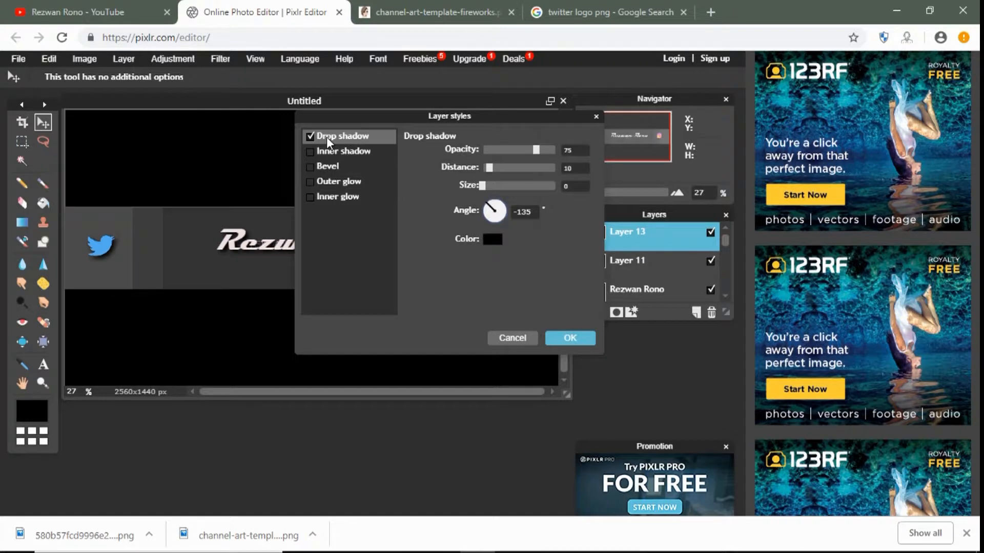
left_click_drag(538, 151, 556, 150)
left_click_drag(489, 175, 492, 177)
left_click_drag(485, 189, 489, 191)
left_click(573, 338)
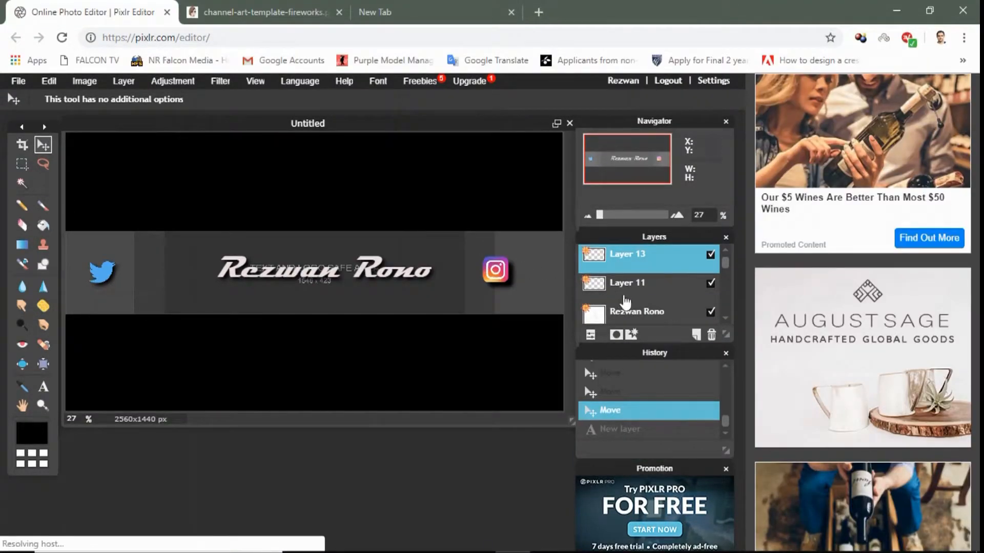
left_click(630, 285)
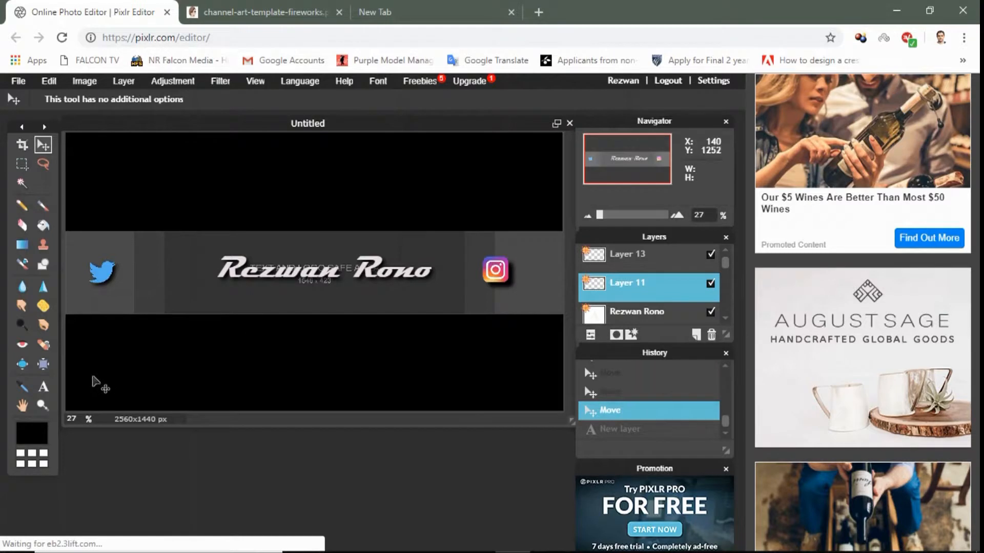
Type the Twitter handle as bold, light grey text beside the bird
left_click(50, 388)
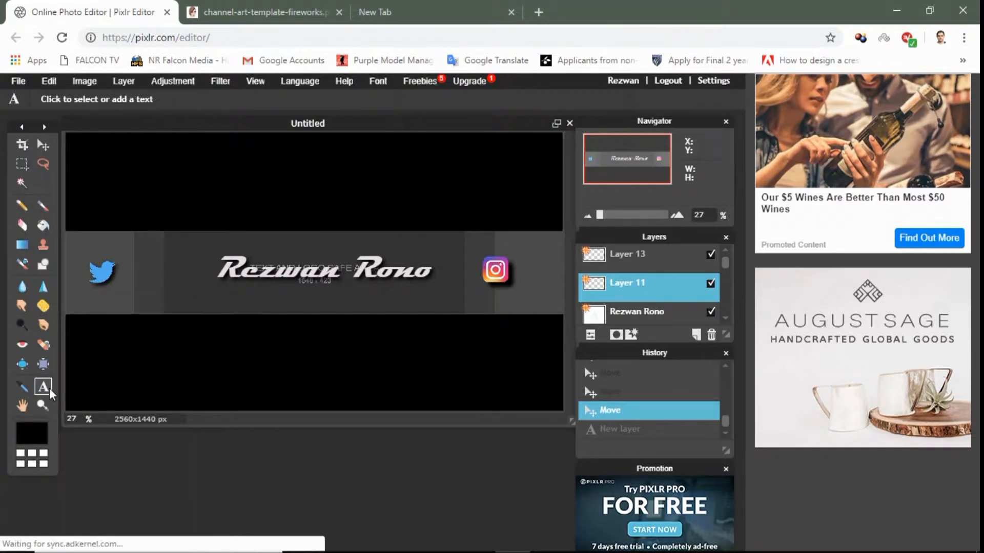
left_click(121, 279)
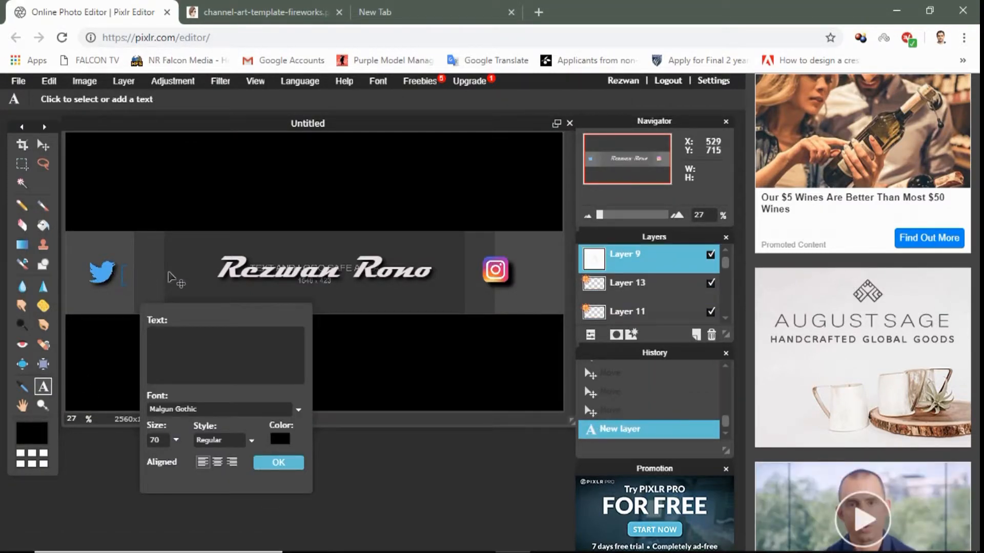
type("@rezwanro")
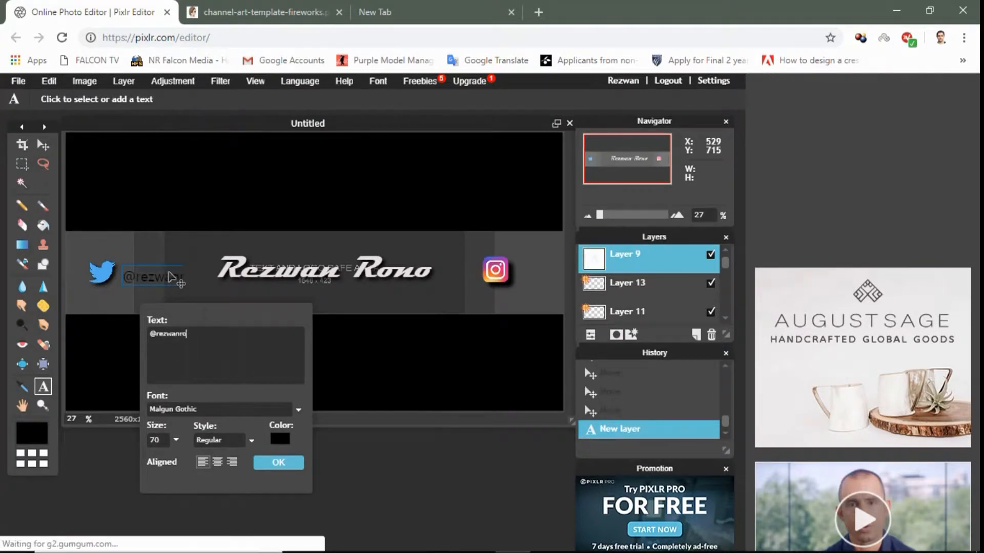
type("no")
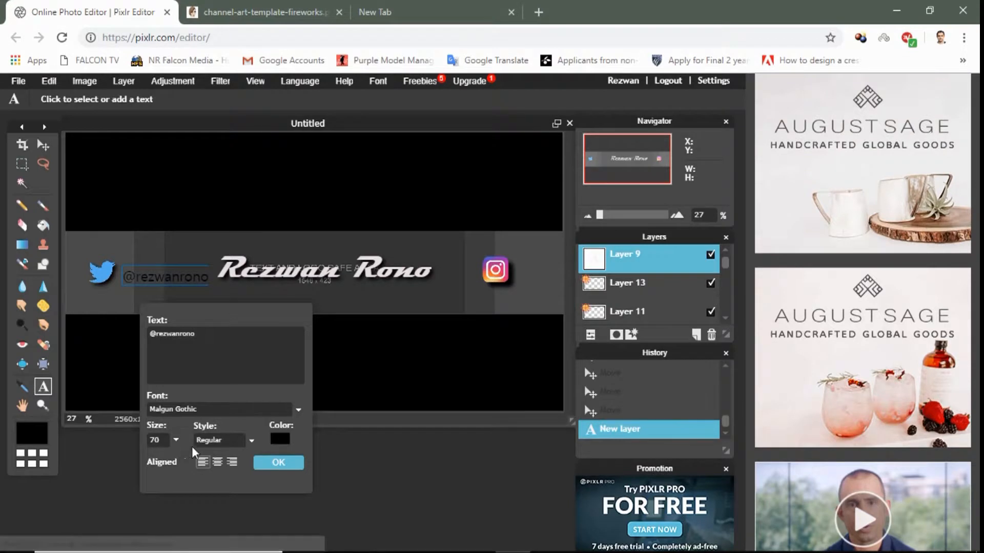
left_click(240, 443)
left_click(235, 471)
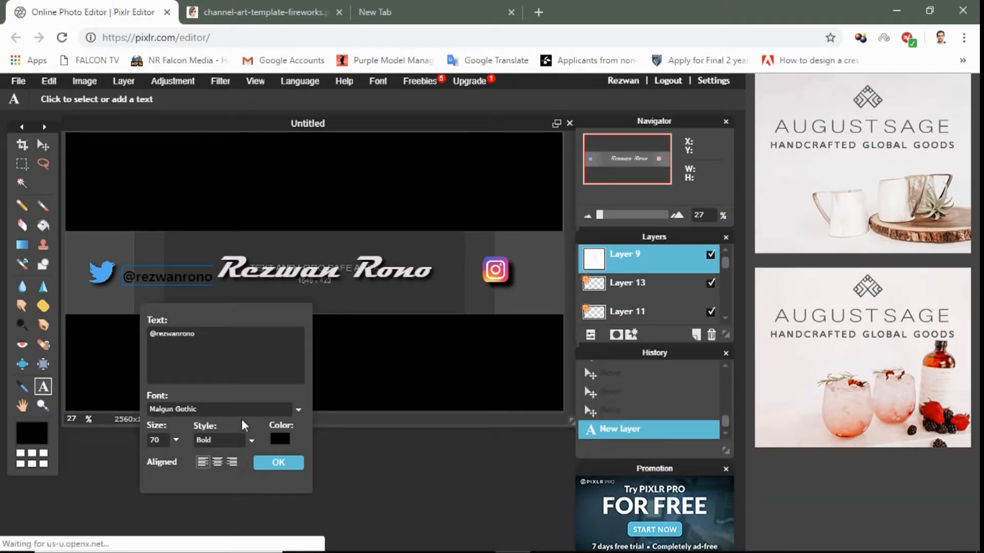
left_click(284, 438)
left_click_drag(371, 321, 417, 274)
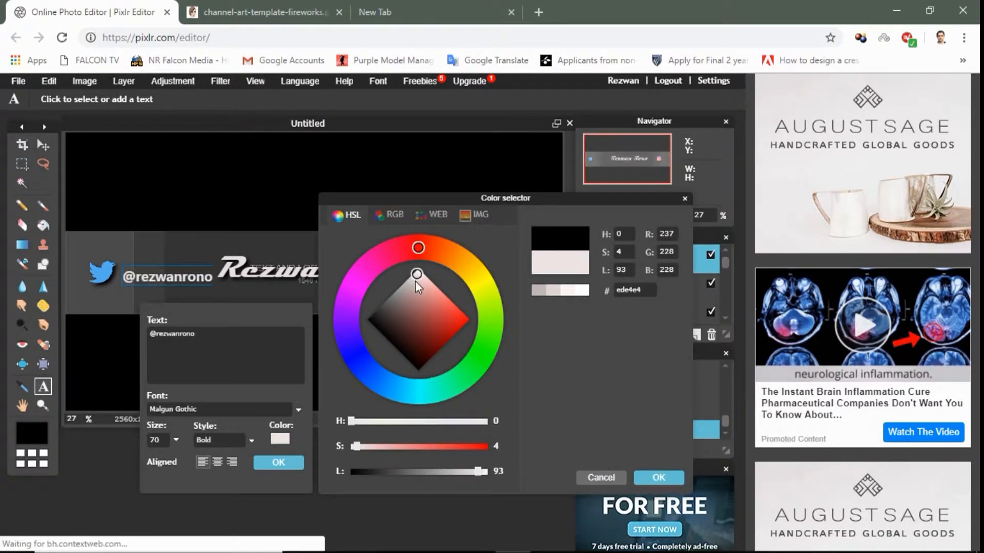
left_click(659, 478)
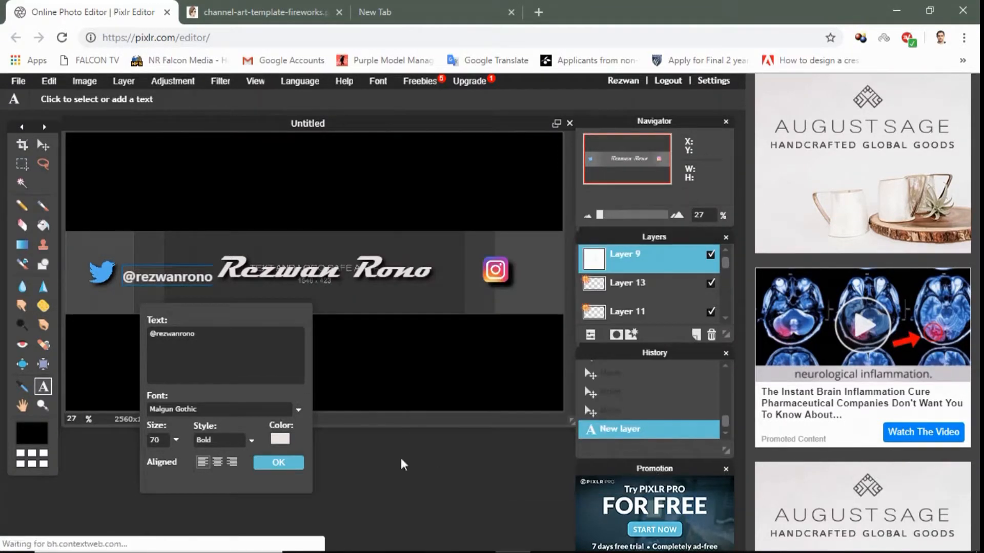
left_click(293, 461)
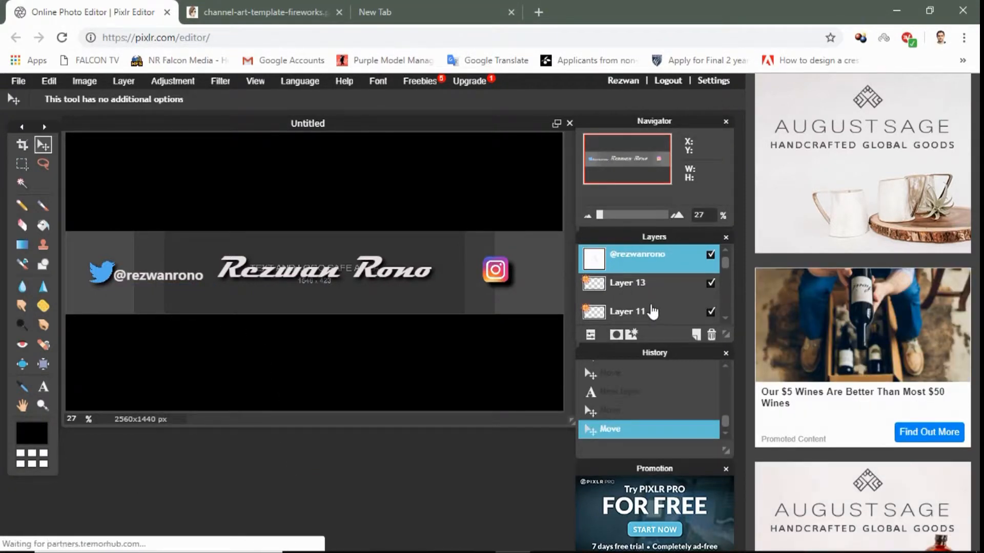
Move the Twitter bird and its handle text up-left so they sit side by side
left_click(652, 311)
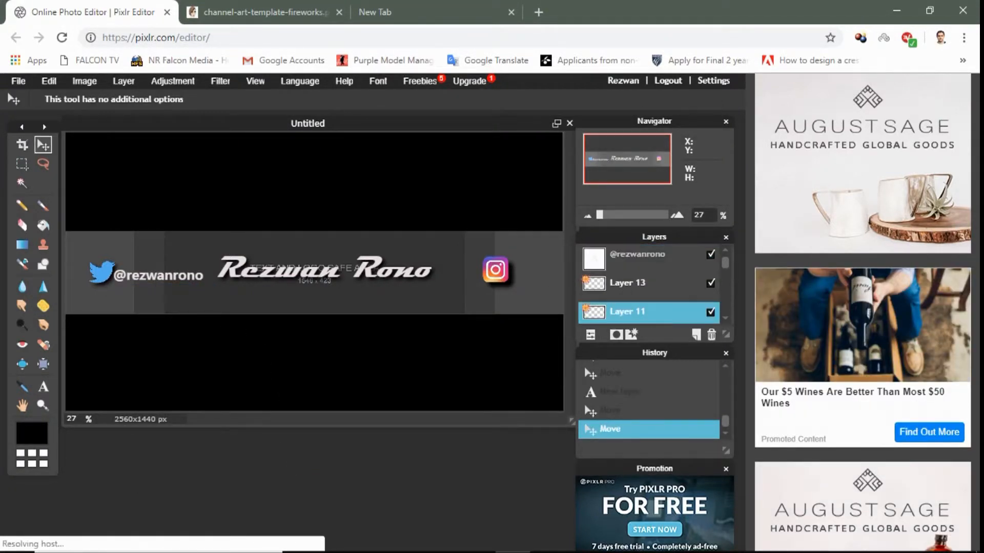
left_click_drag(102, 274, 82, 249)
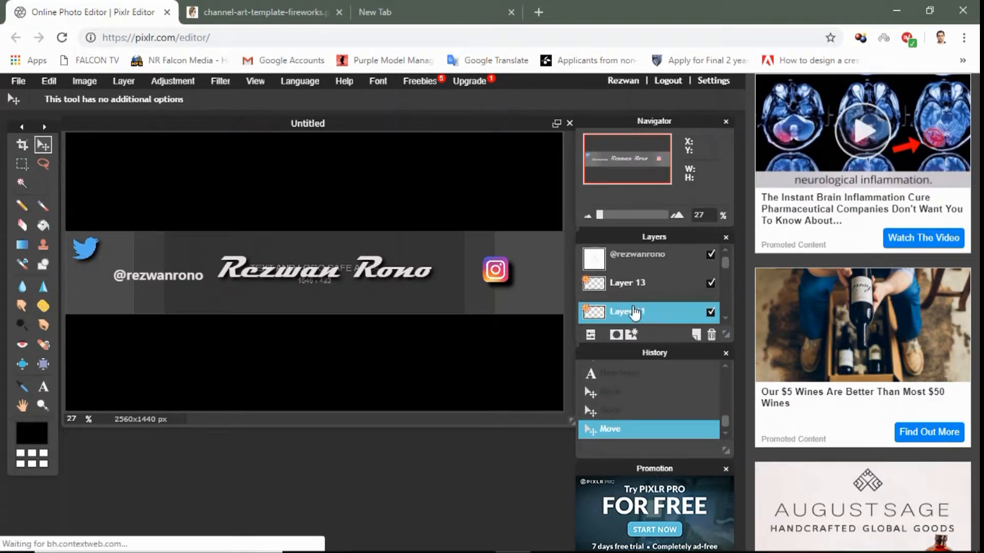
left_click(623, 262)
left_click_drag(169, 279, 159, 257)
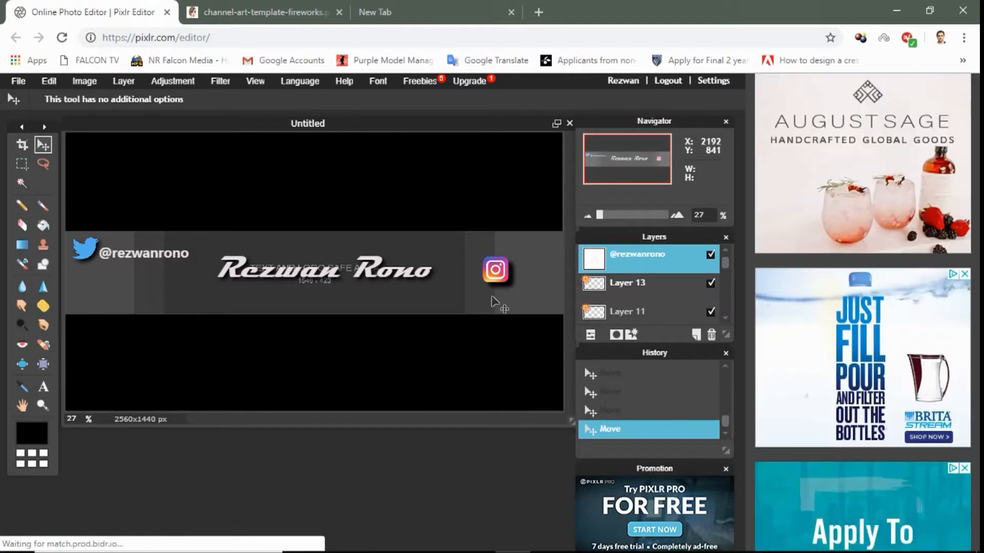
left_click(654, 284)
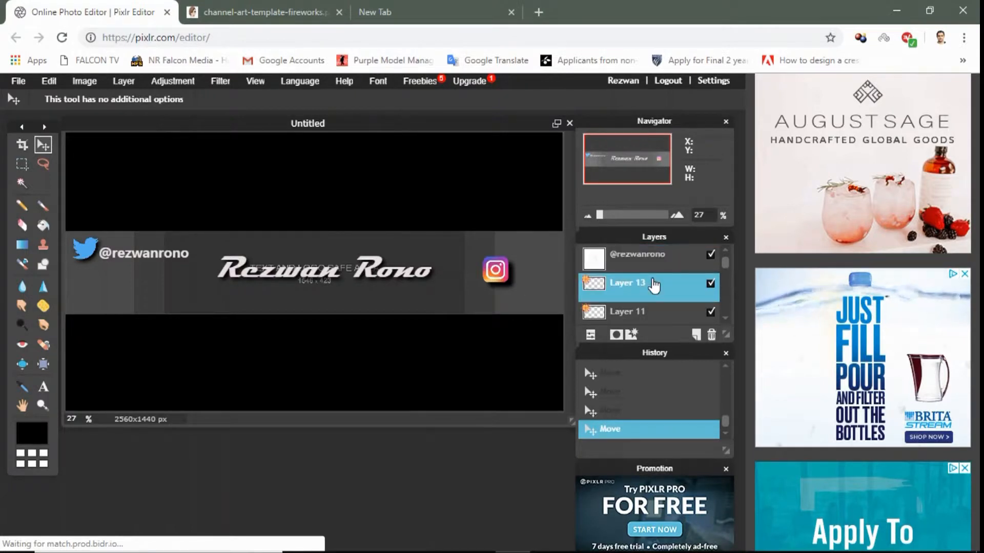
left_click(42, 388)
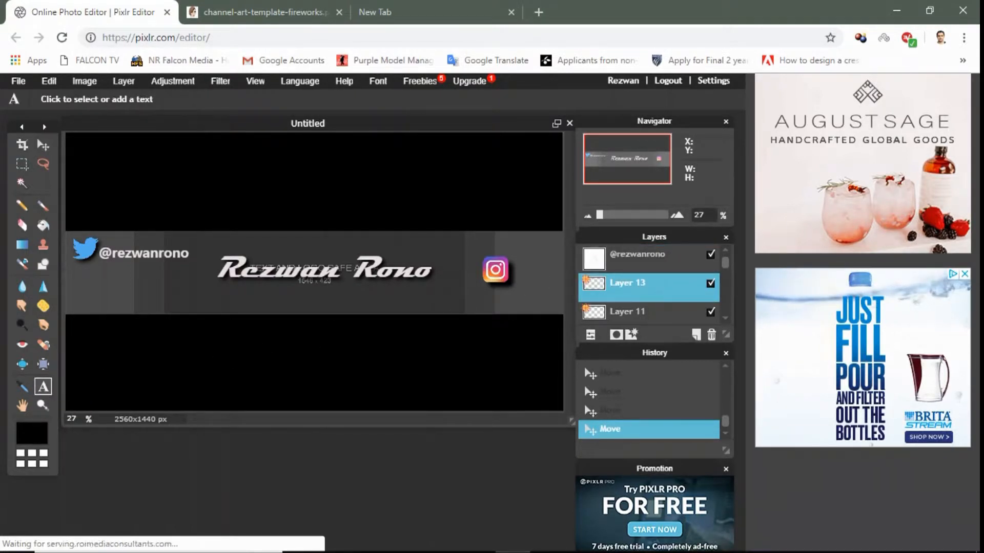
Add the Instagram handle as bold, light pink (e8d5d5) text near the icon
left_click(471, 283)
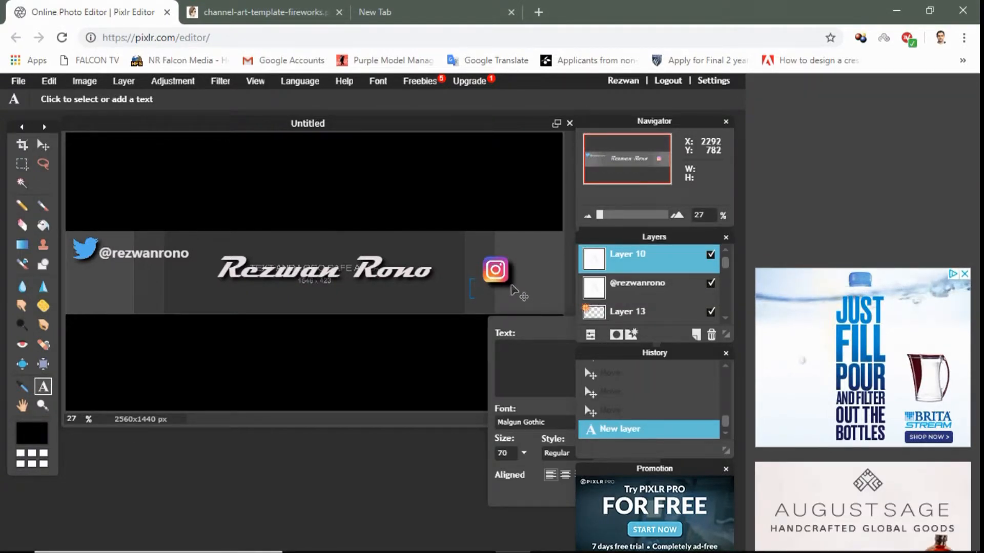
type("rezwnrono")
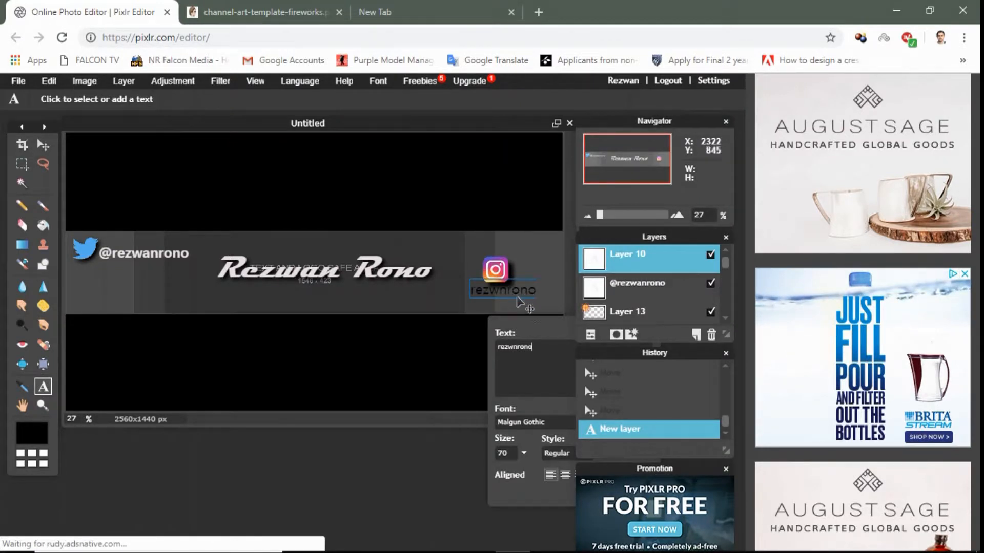
left_click_drag(546, 327, 389, 324)
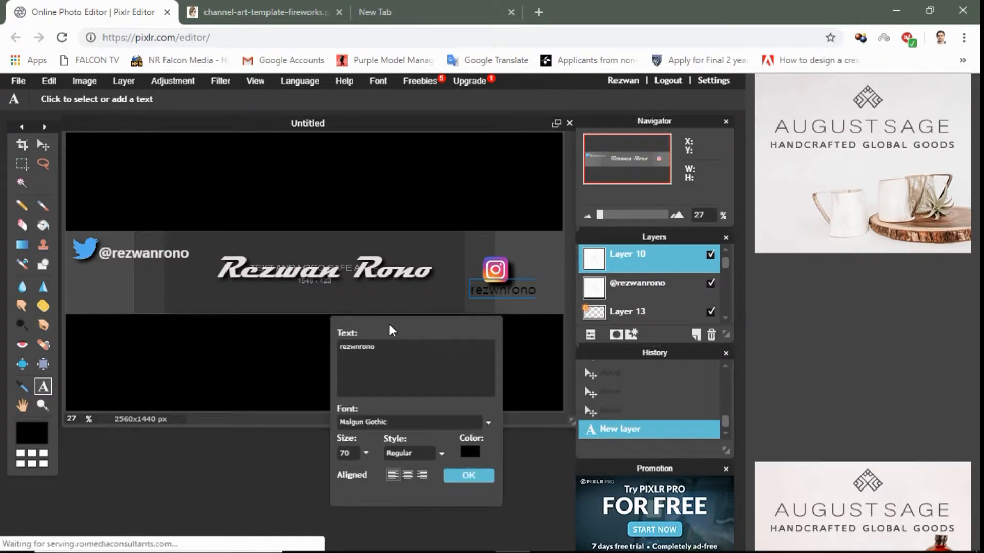
left_click(470, 453)
mouse_move(393, 329)
left_mouse_down()
mouse_move(398, 293)
mouse_move(420, 280)
left_mouse_up()
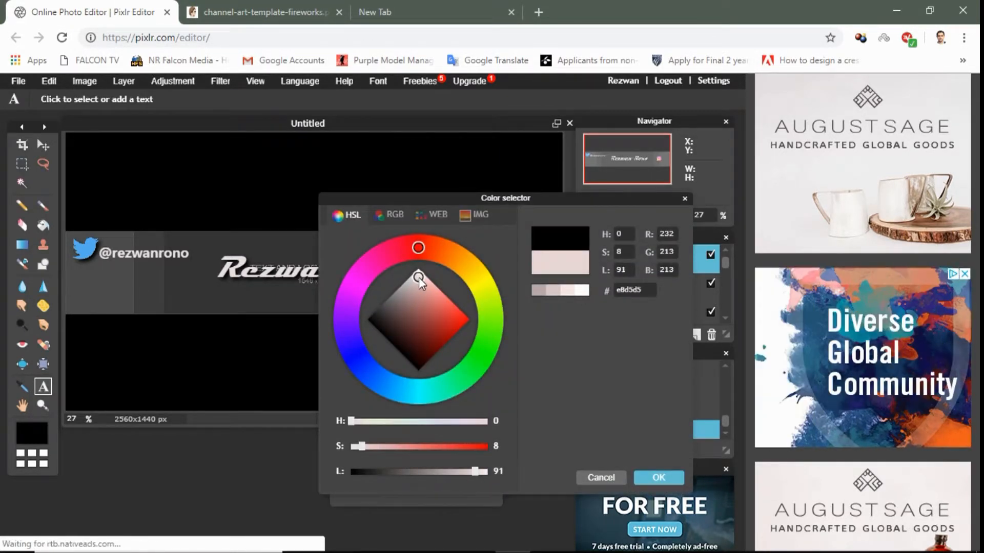
left_click(654, 474)
left_click(425, 453)
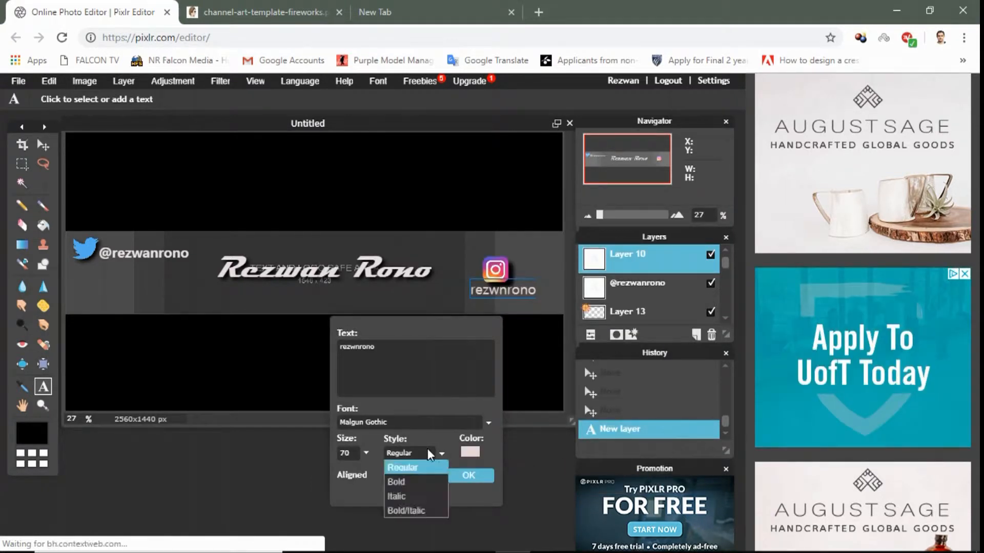
left_click(414, 481)
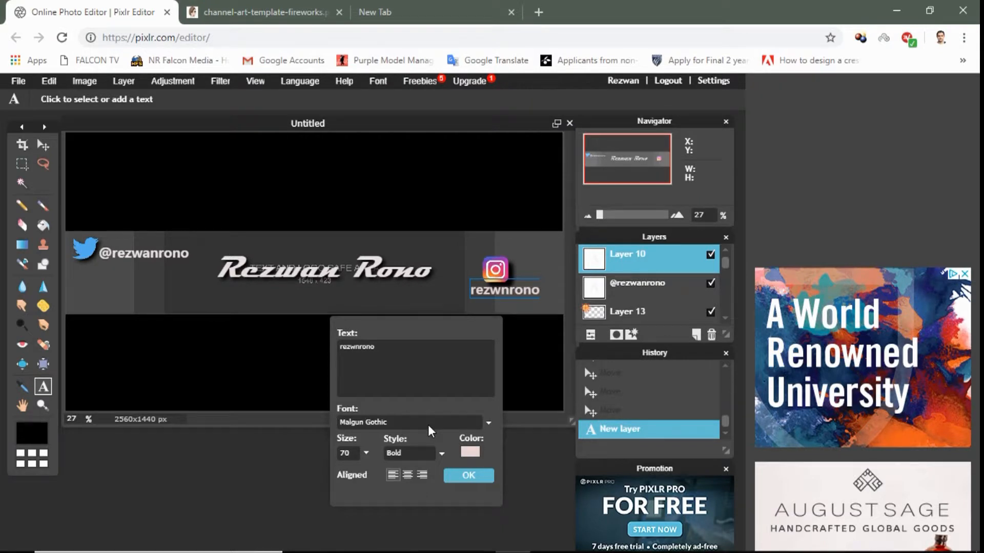
left_click(472, 478)
Move the Instagram icon to the strip's right end and place its handle just left of it
left_click(42, 147)
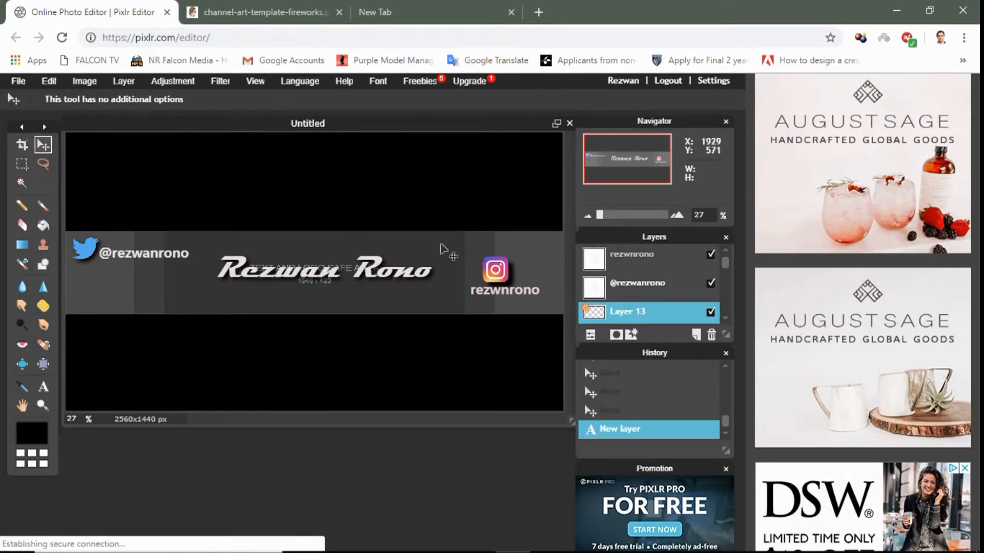
left_click_drag(496, 270, 547, 302)
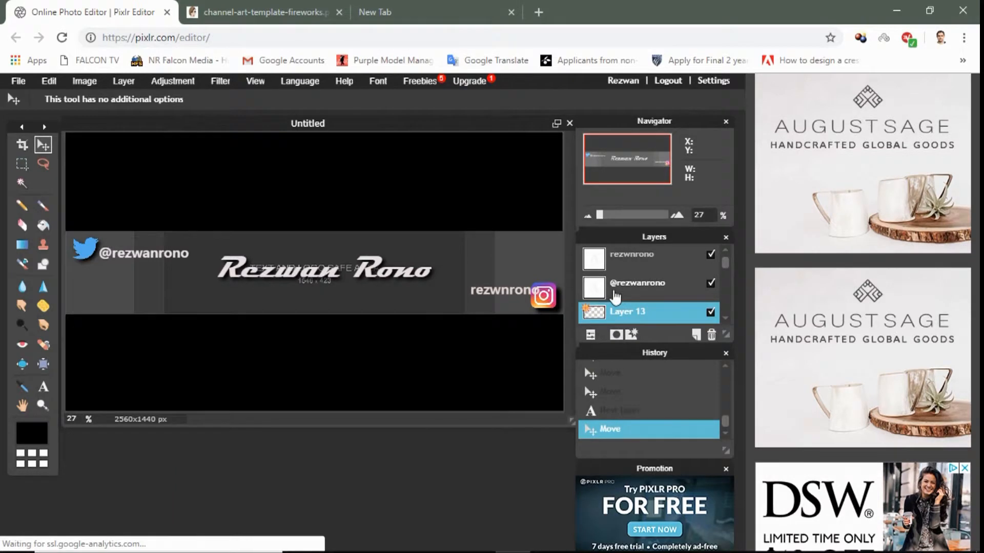
left_click(638, 260)
mouse_move(490, 293)
left_mouse_down()
mouse_move(447, 299)
mouse_move(483, 300)
left_mouse_up()
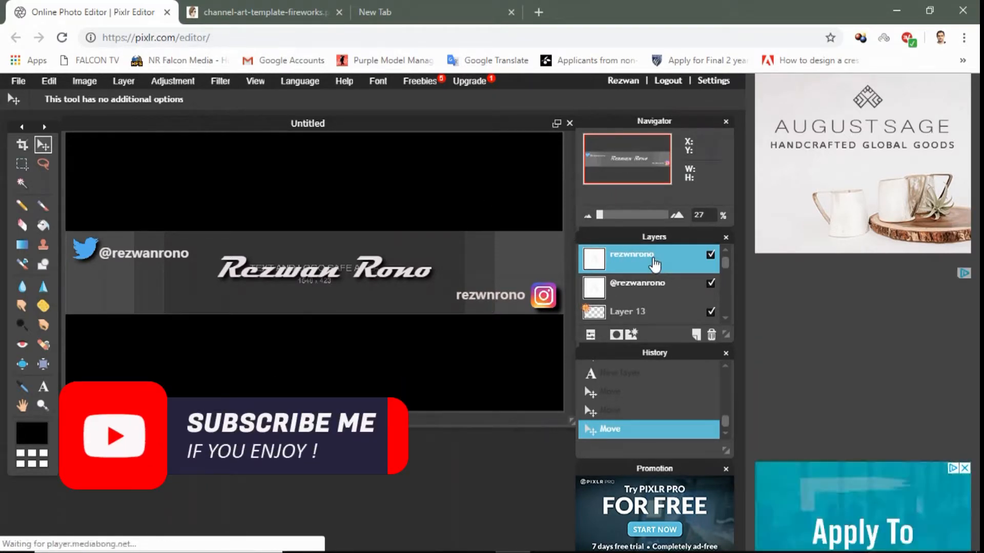
scroll(655, 265, "down", 3)
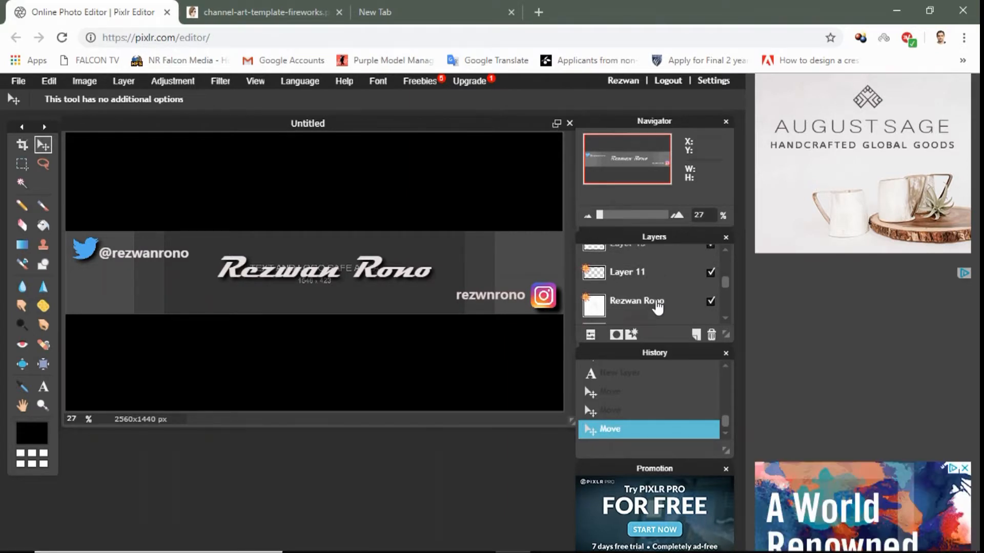
Copy the title layer's style and paste it onto both handle text layers
left_click(657, 304)
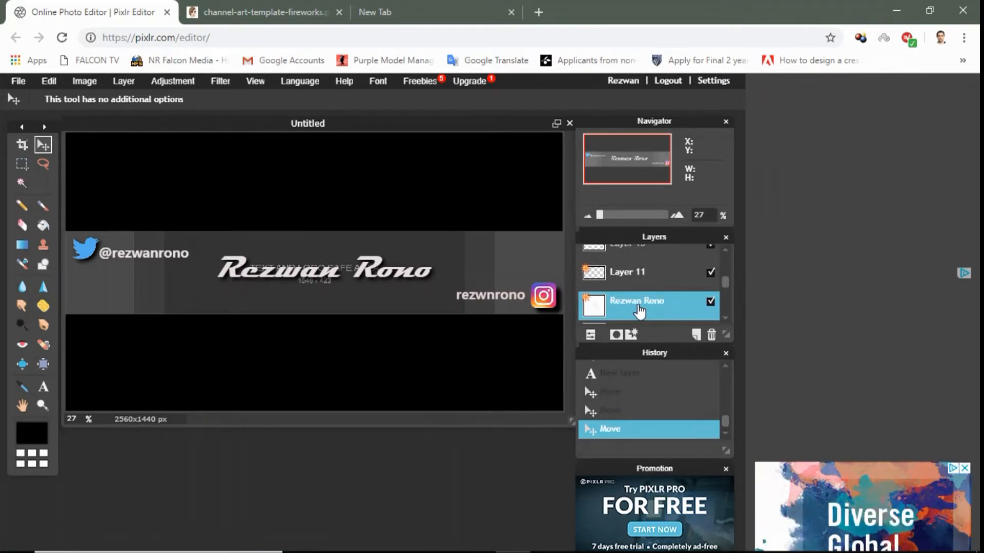
right_click(640, 305)
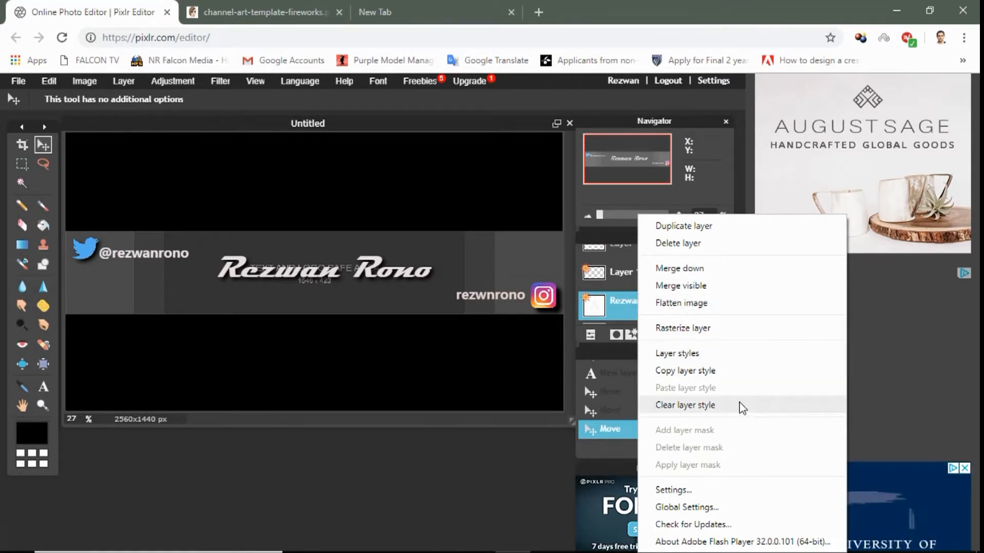
left_click(736, 371)
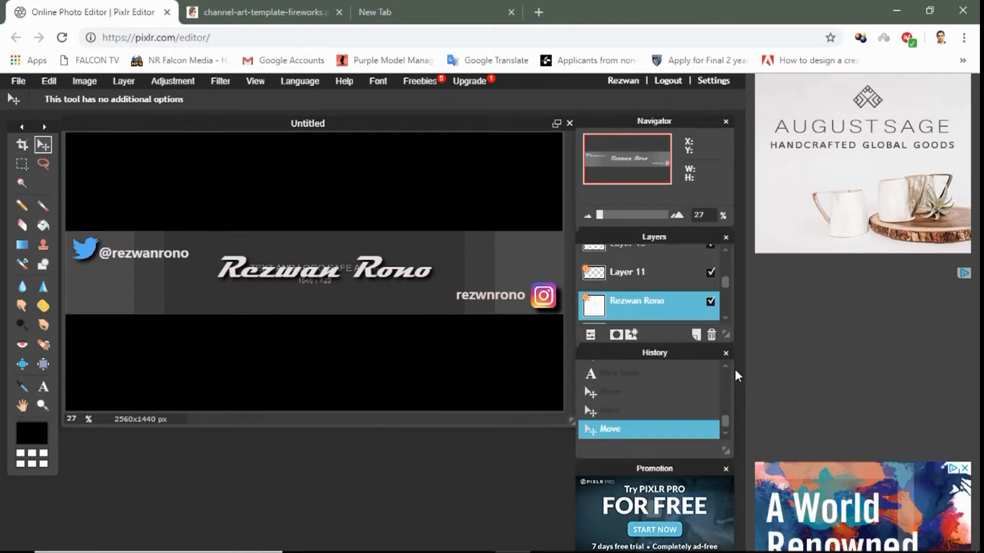
scroll(666, 294, "up", 2)
left_click(648, 283)
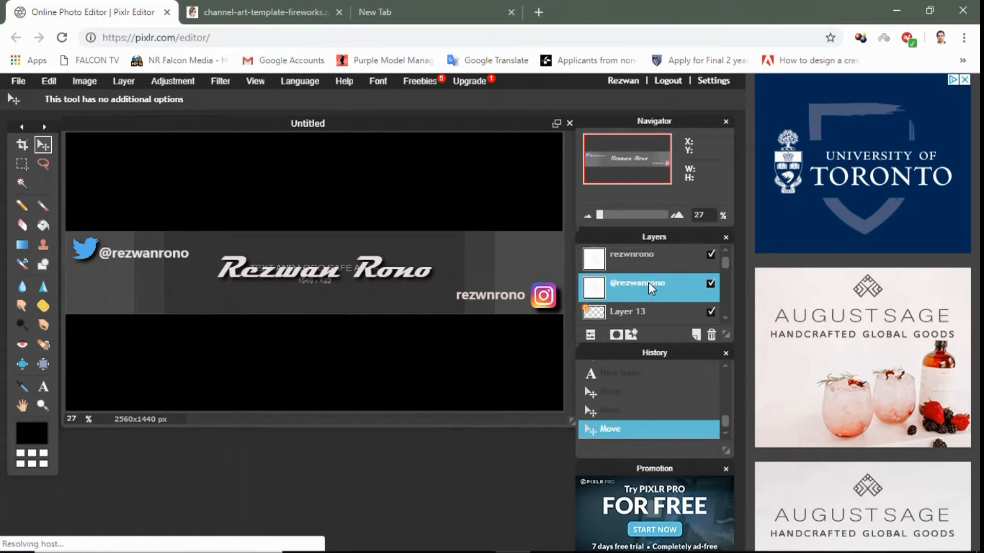
right_click(648, 288)
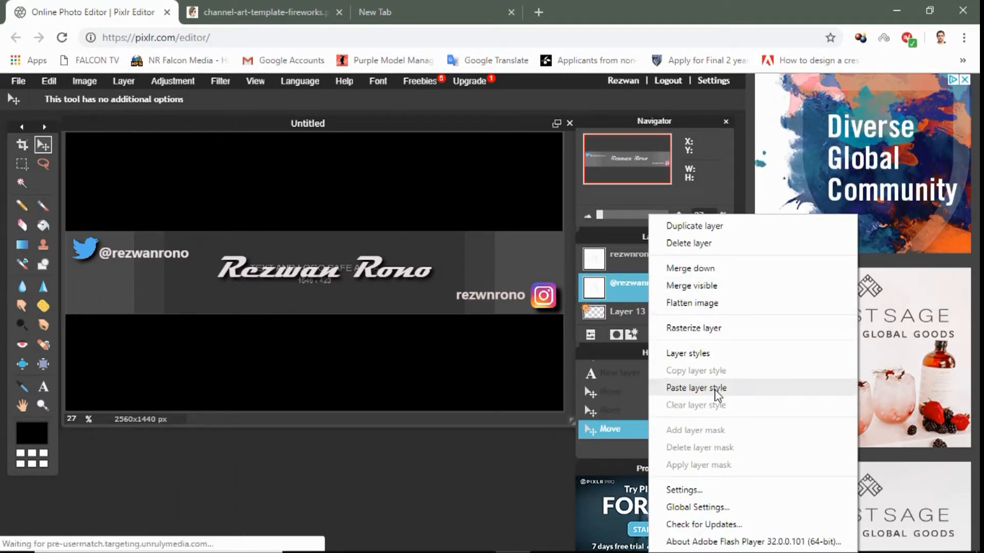
left_click(715, 390)
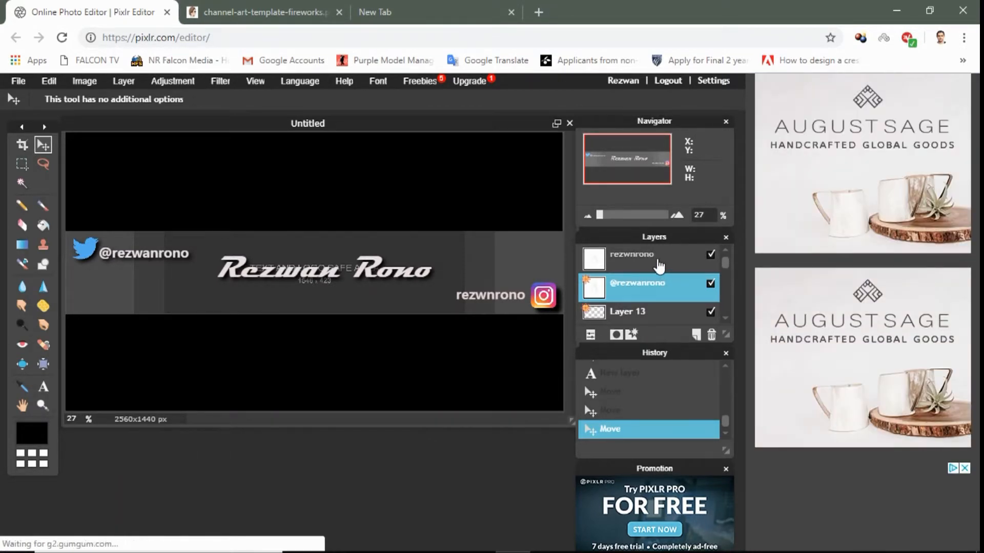
left_click(655, 257)
right_click(656, 256)
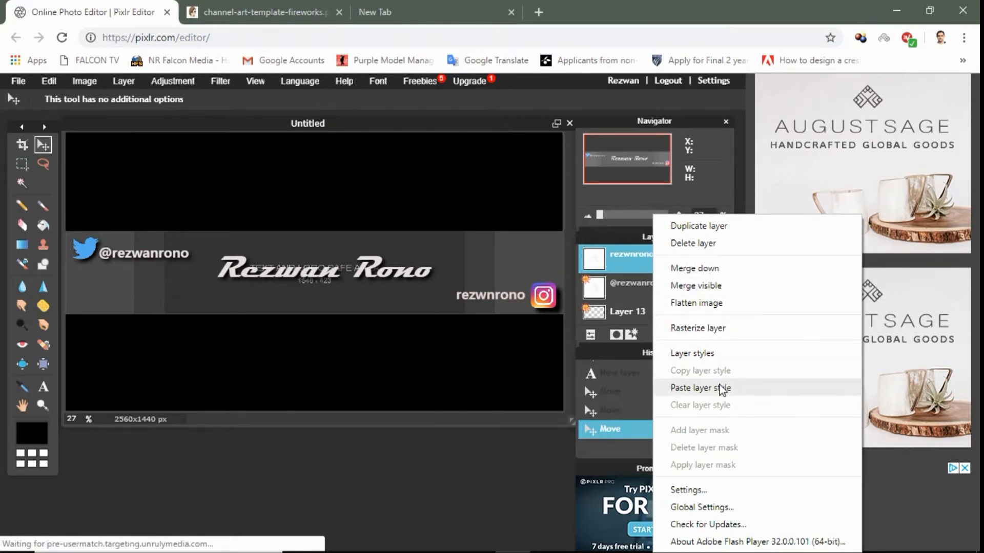
left_click(718, 388)
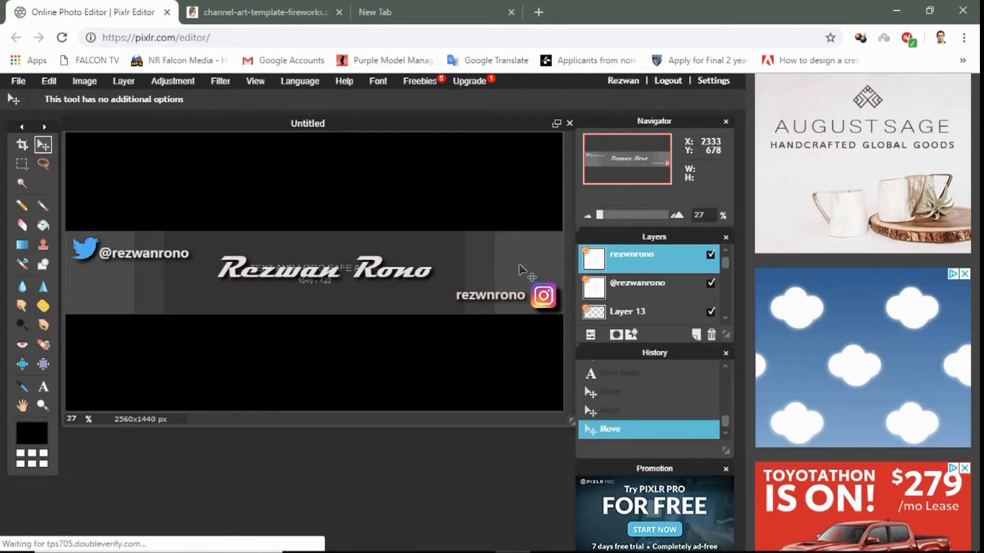
Search Google Images for 'milky way' in a new browser tab
left_click(425, 6)
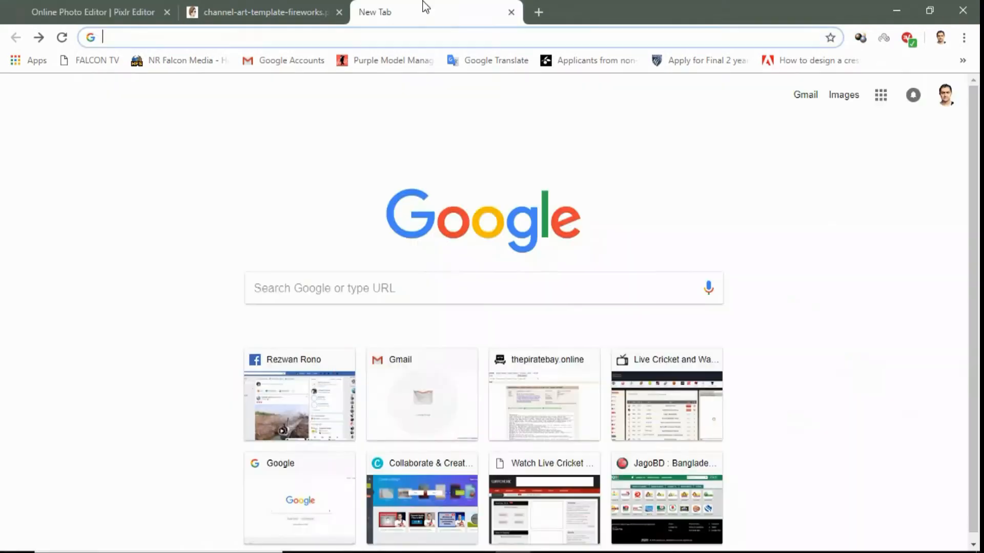
left_click(375, 275)
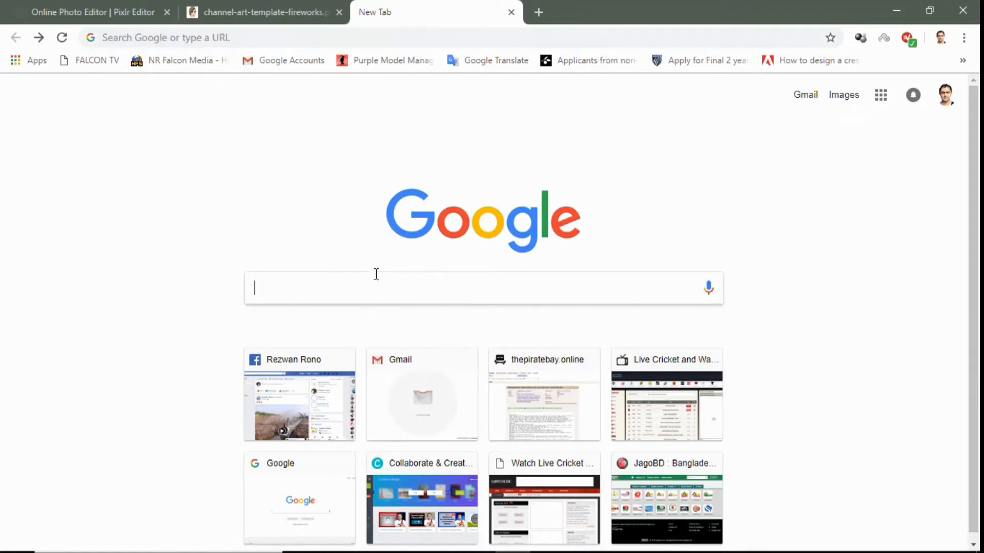
type("mi")
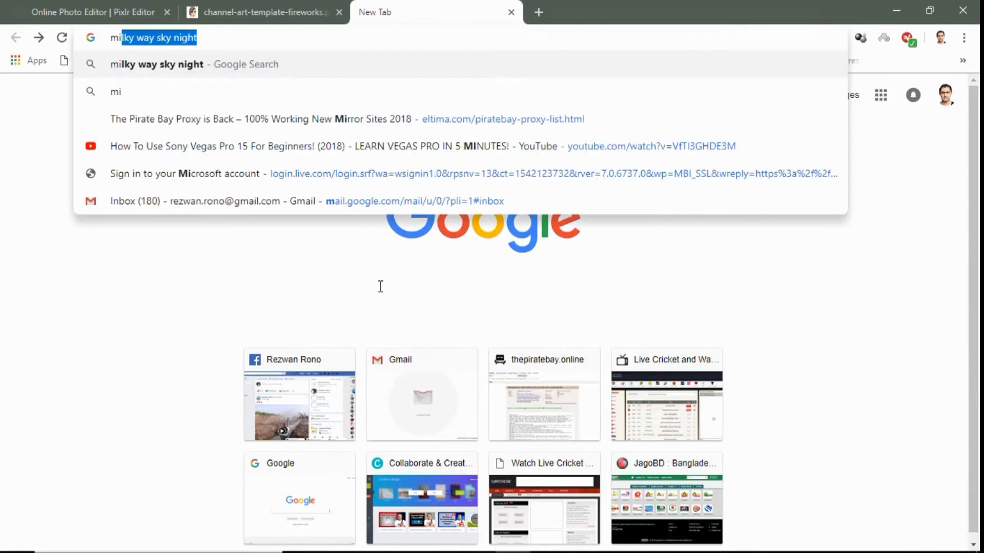
type("lky way")
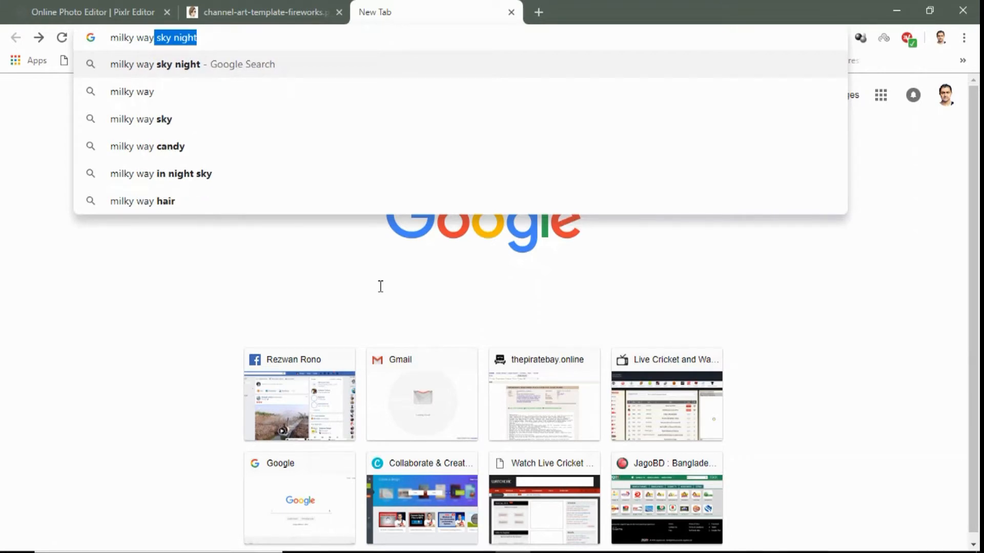
key("Return")
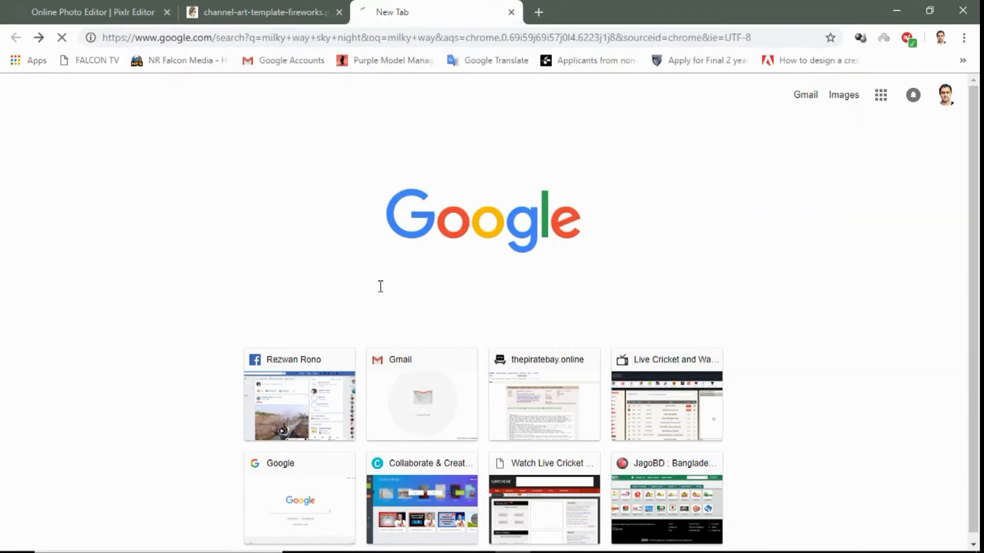
scroll(620, 141, "down", 5)
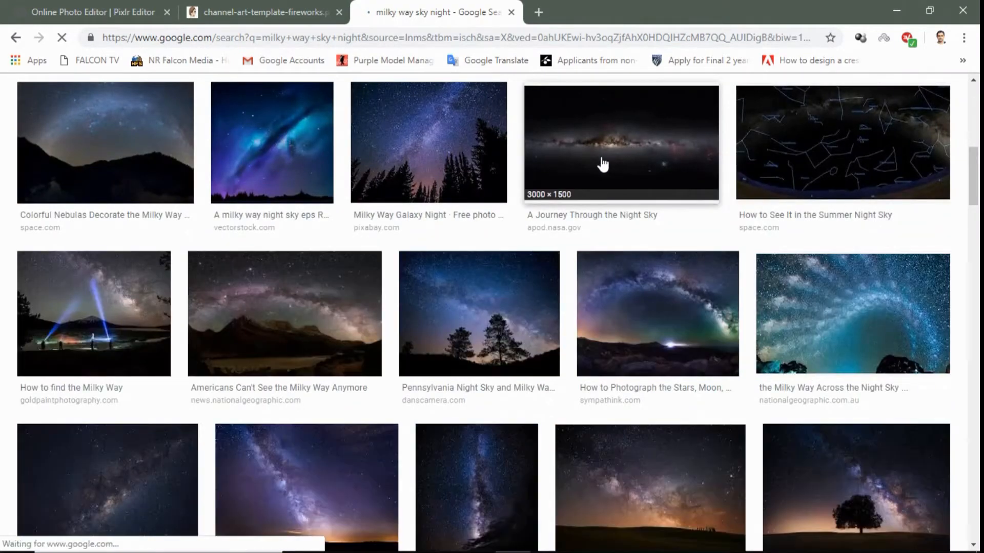
scroll(615, 159, "down", 10)
scroll(592, 167, "down", 1)
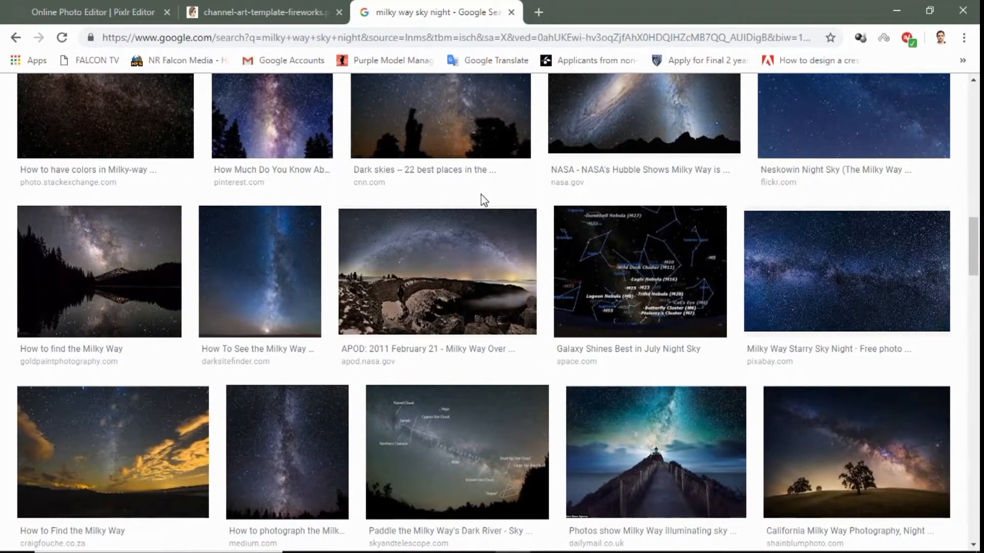
Save the Milky Way Starry Sky Night preview photo to the computer
left_click(835, 285)
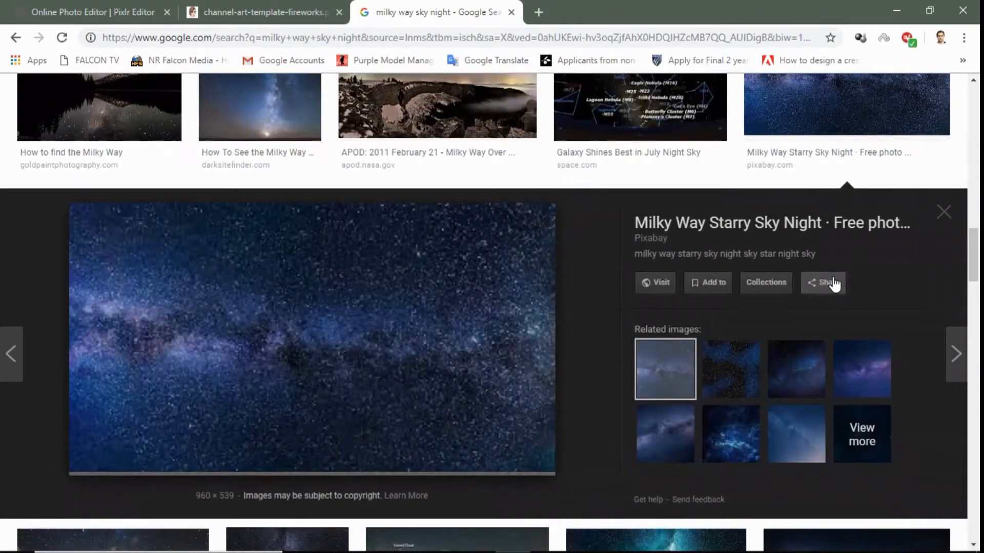
right_click(303, 262)
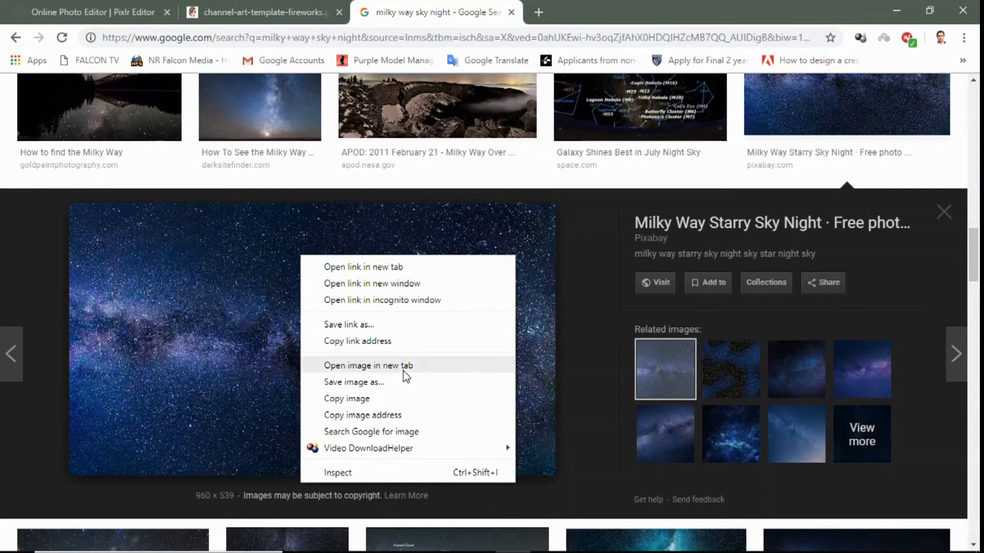
left_click(406, 382)
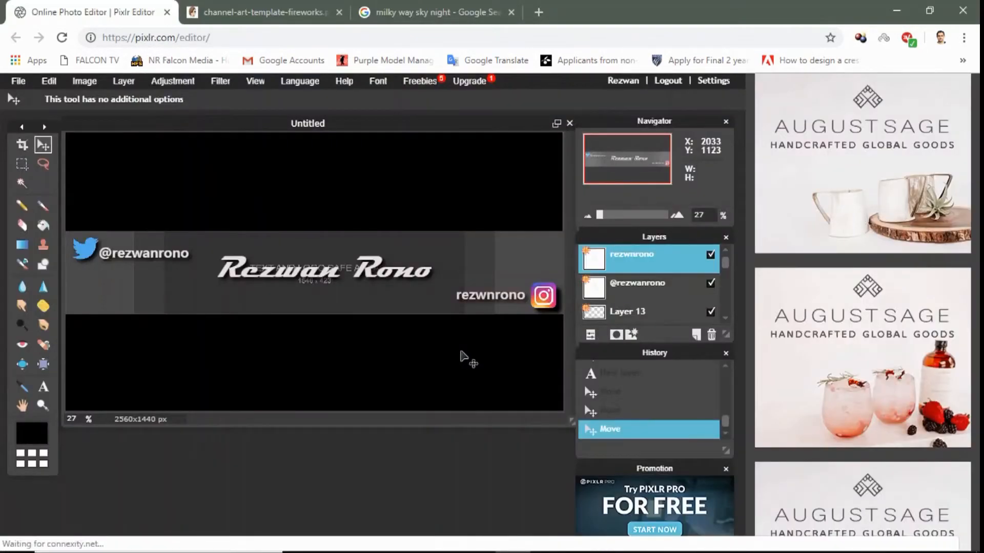
Open the milky-way JPEG from the Banner Templete folder as a new layer
left_click(122, 83)
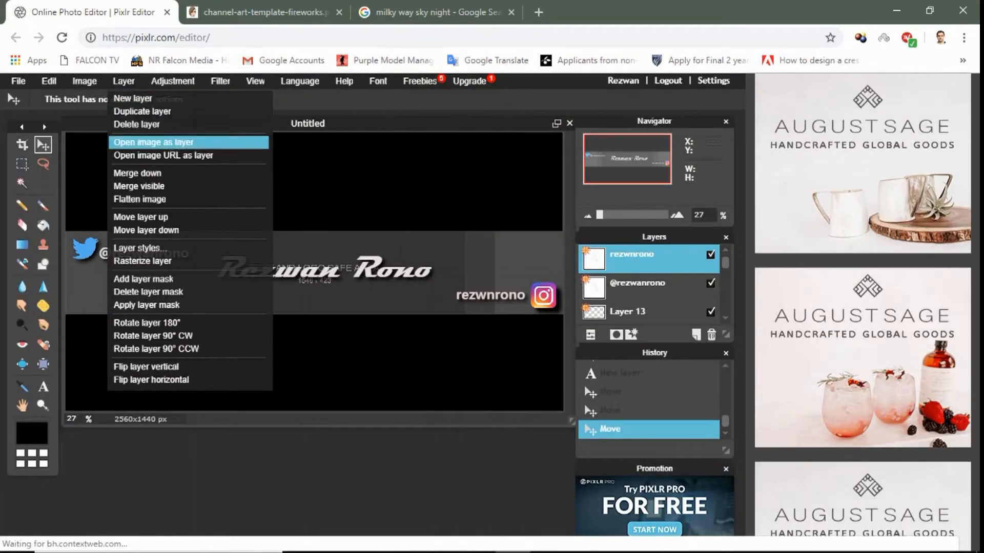
left_click(153, 142)
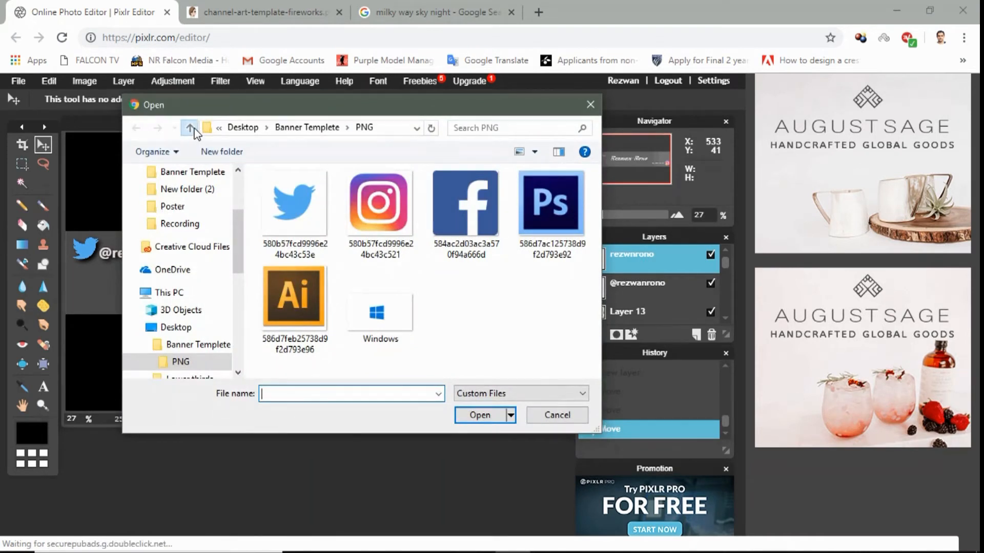
left_click(189, 128)
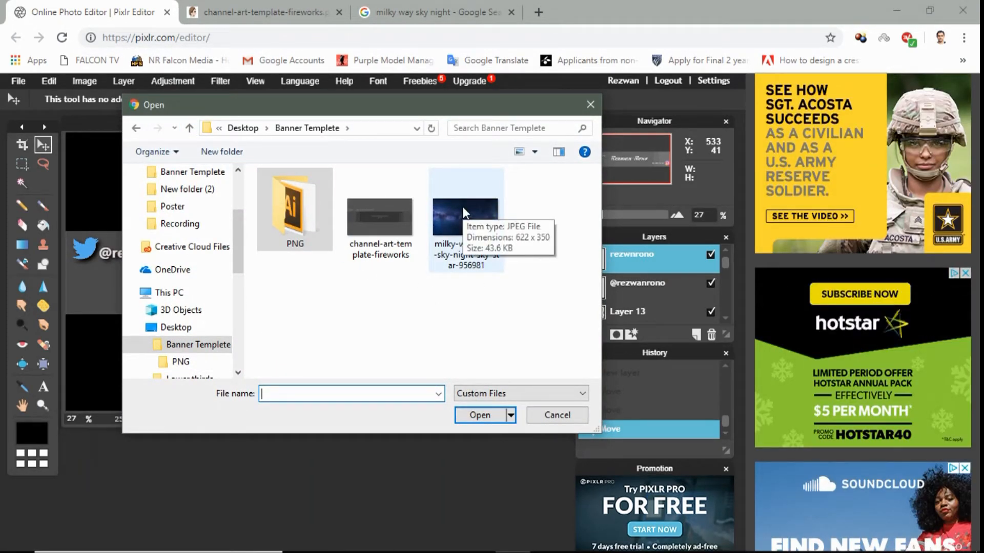
double_click(464, 212)
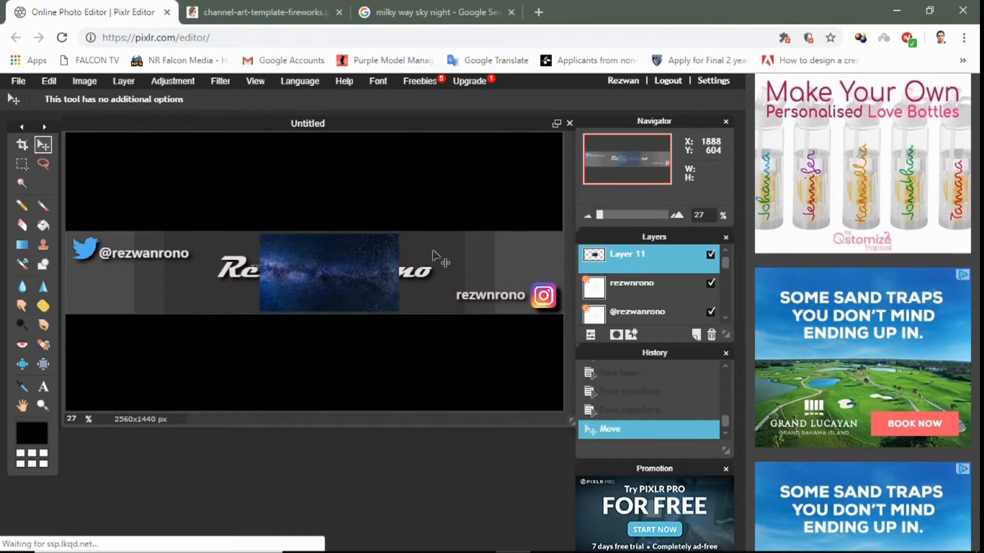
Free-transform the milky-way image to cover the canvas and drag Layer 11 below the text layers
left_click(50, 83)
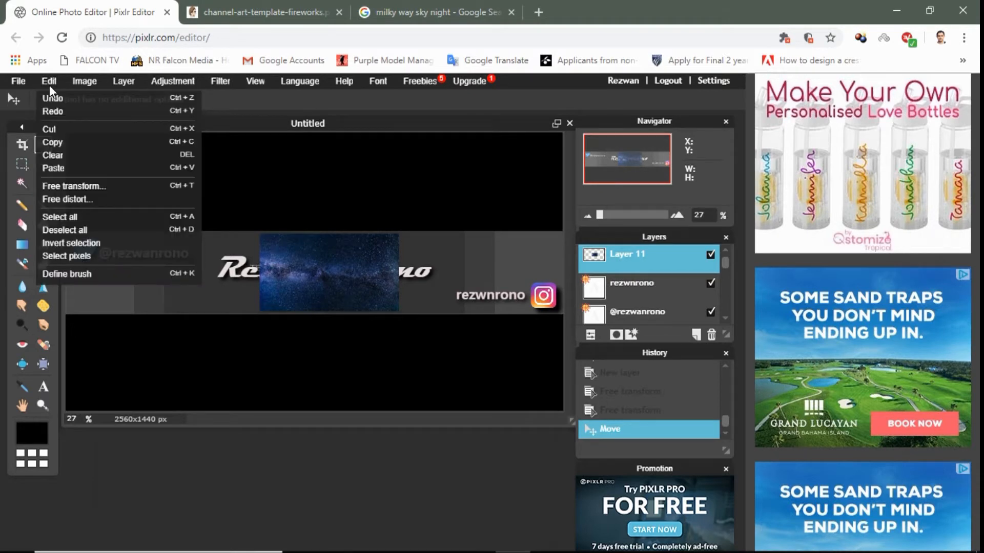
left_click(108, 186)
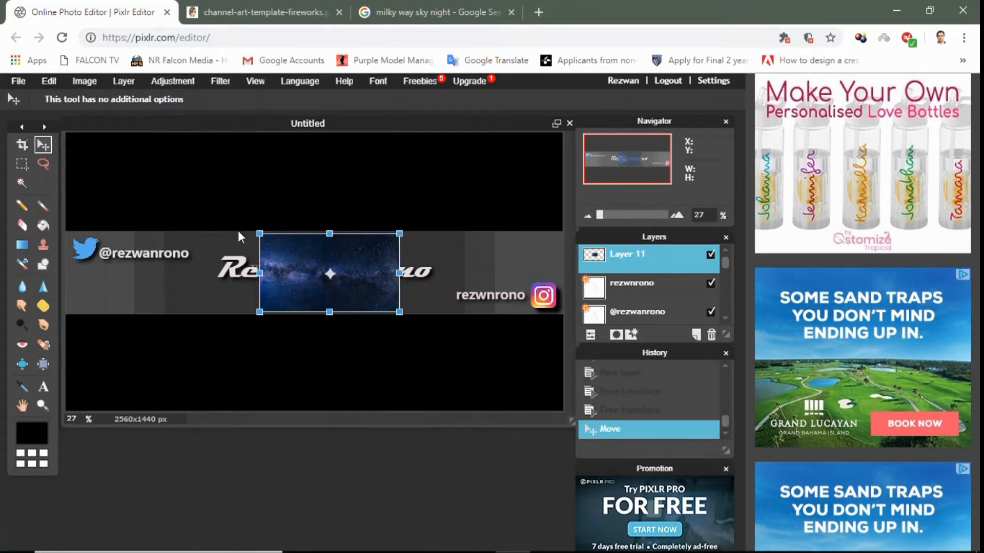
left_click_drag(403, 314, 585, 417)
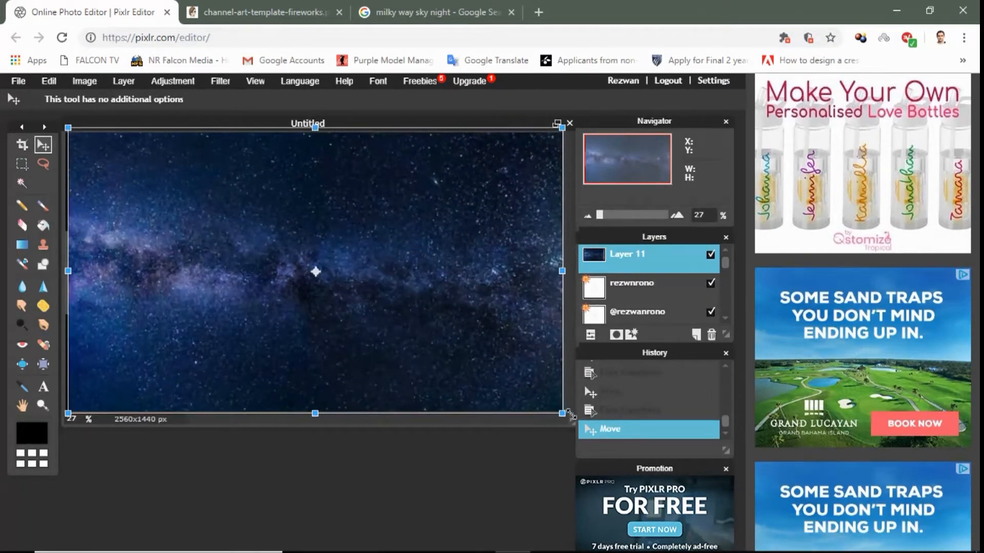
left_click_drag(570, 414, 572, 418)
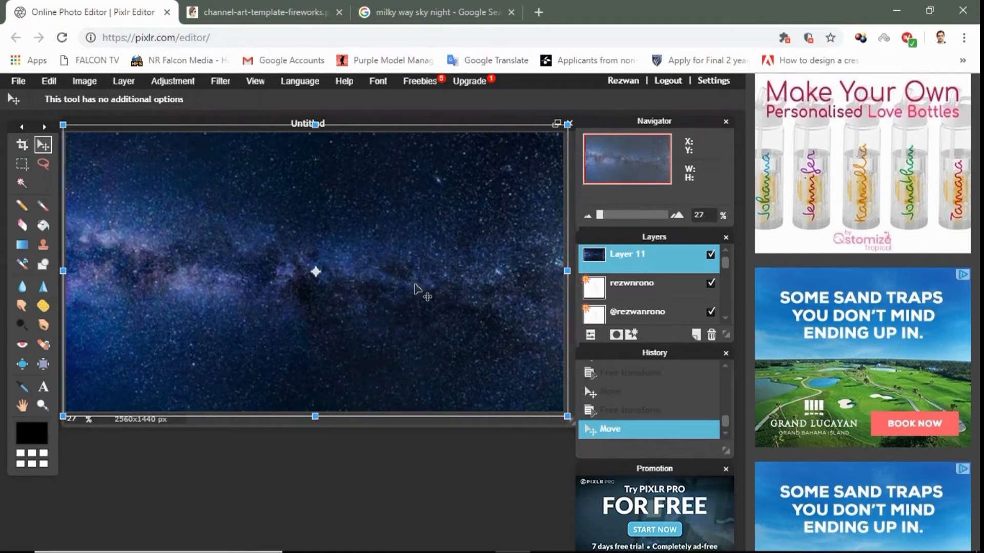
key("Return")
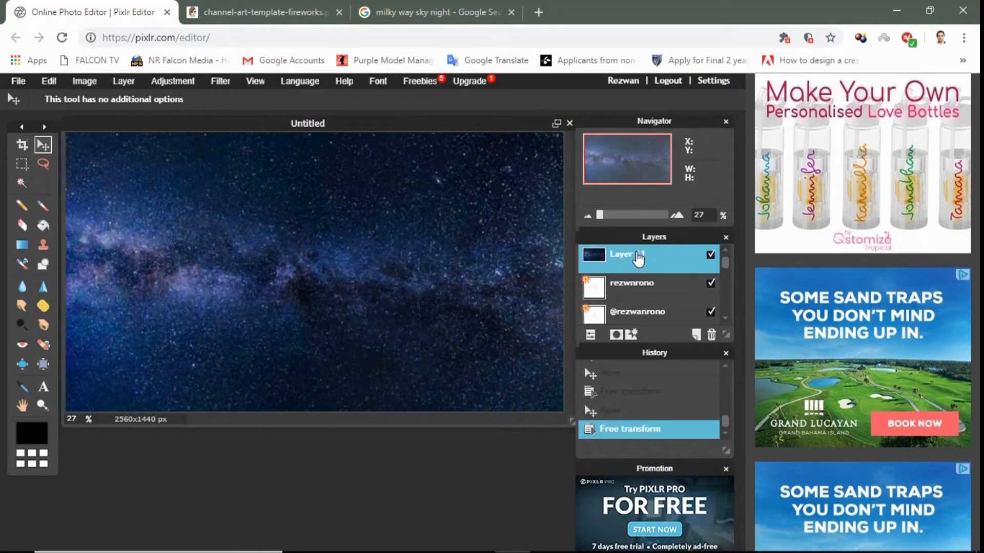
left_click_drag(637, 259, 636, 333)
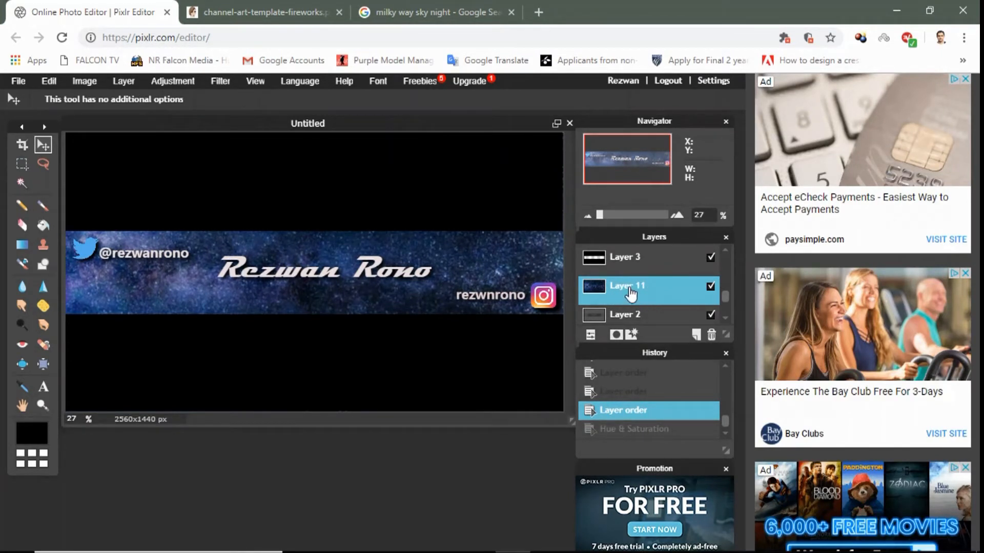
Colourise the starry Milky Way background deep blue using Hue 22, Saturation 100 and Lightness 1
left_click(188, 82)
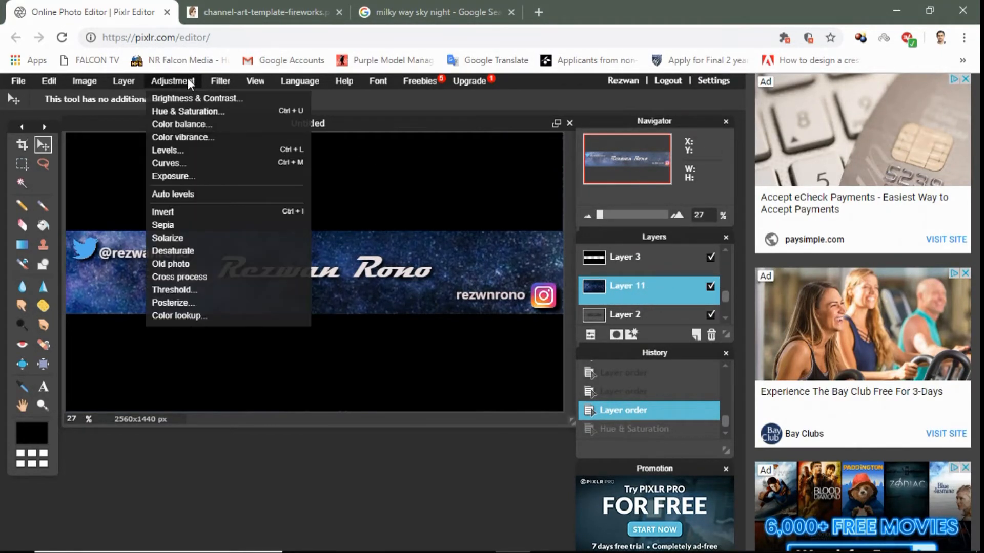
left_click(211, 116)
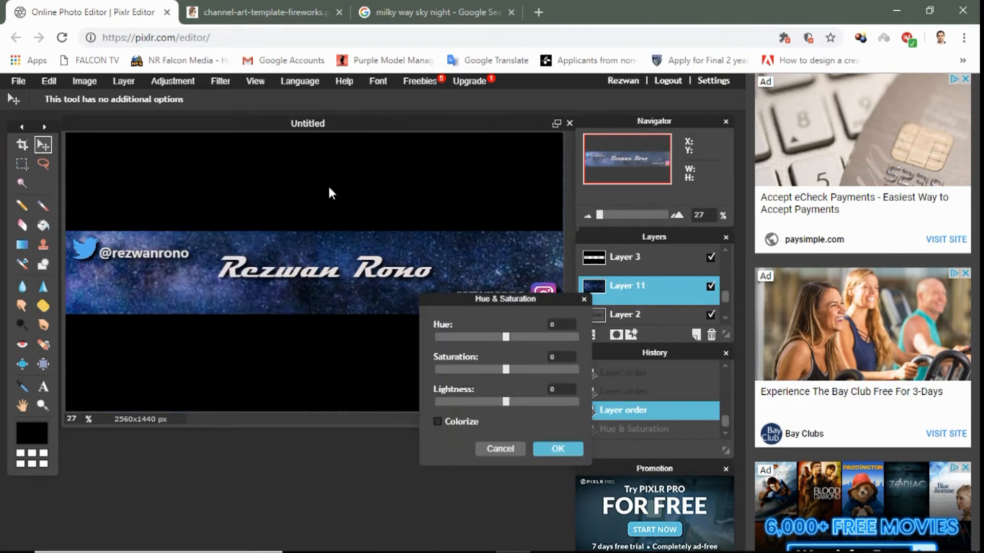
left_click(438, 422)
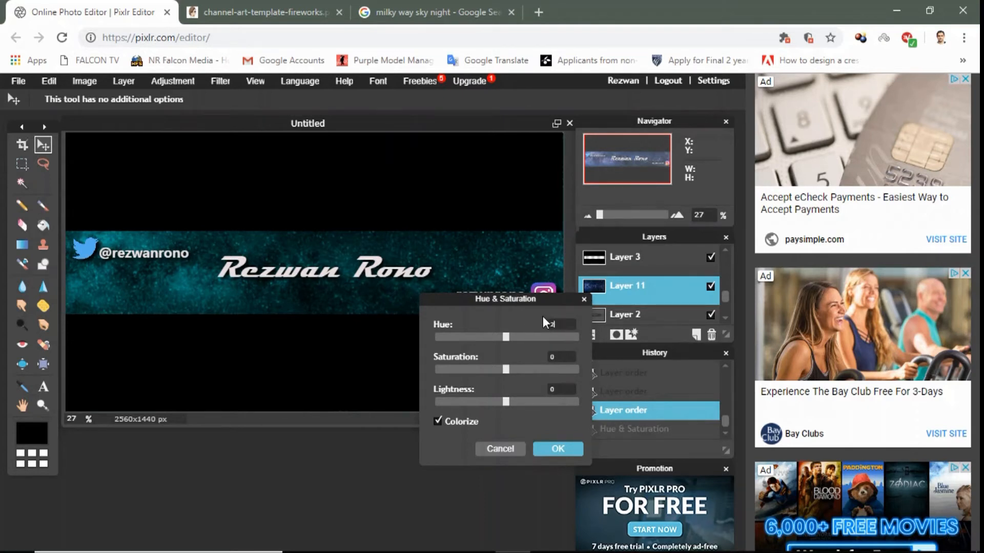
left_click_drag(543, 317, 550, 318)
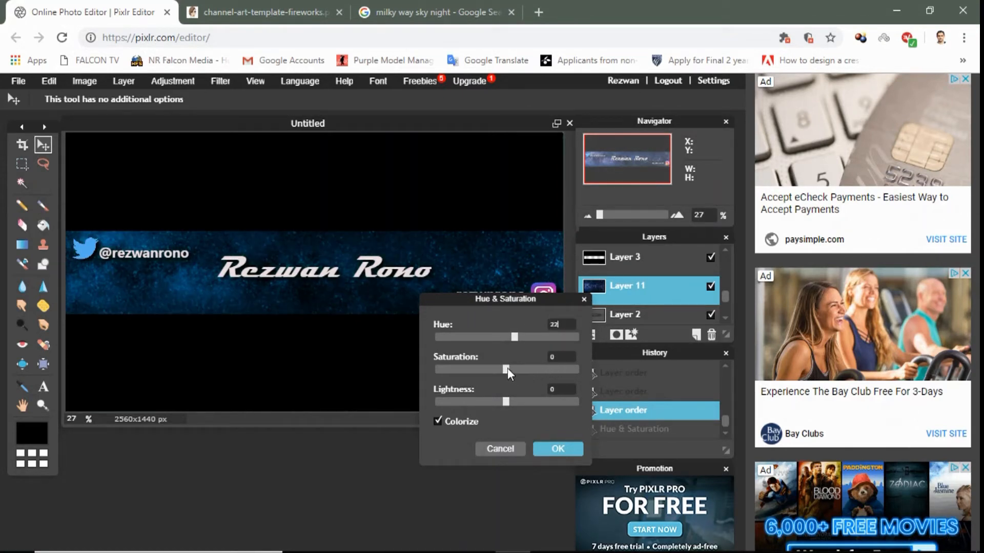
left_click_drag(506, 401, 506, 393)
left_click(548, 392)
key("BackSpace")
type("1")
key("Return")
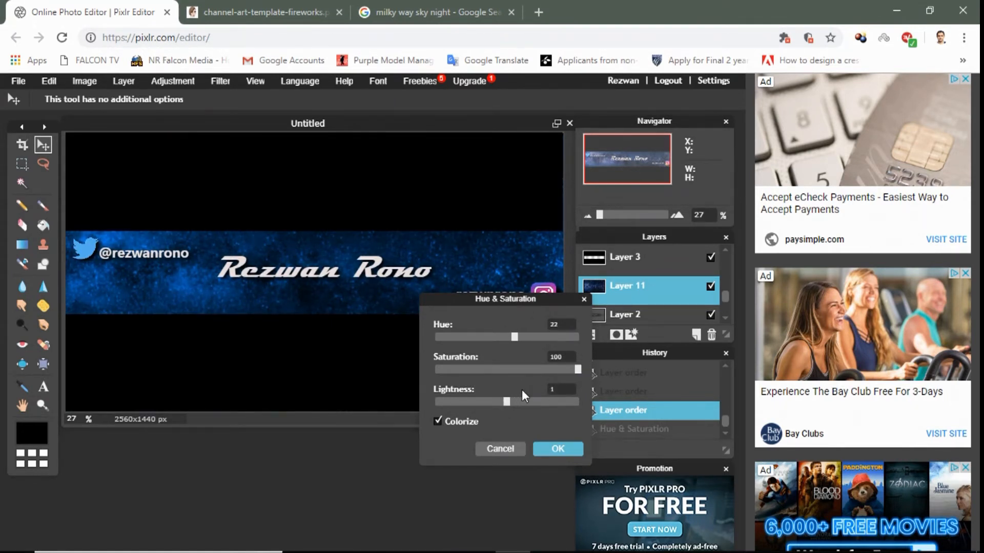
left_click(560, 448)
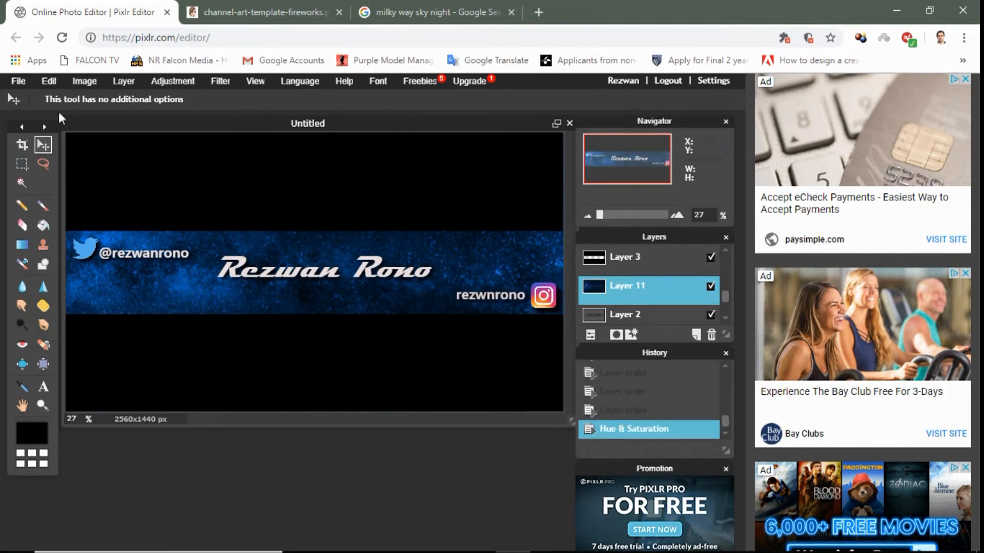
left_click(25, 84)
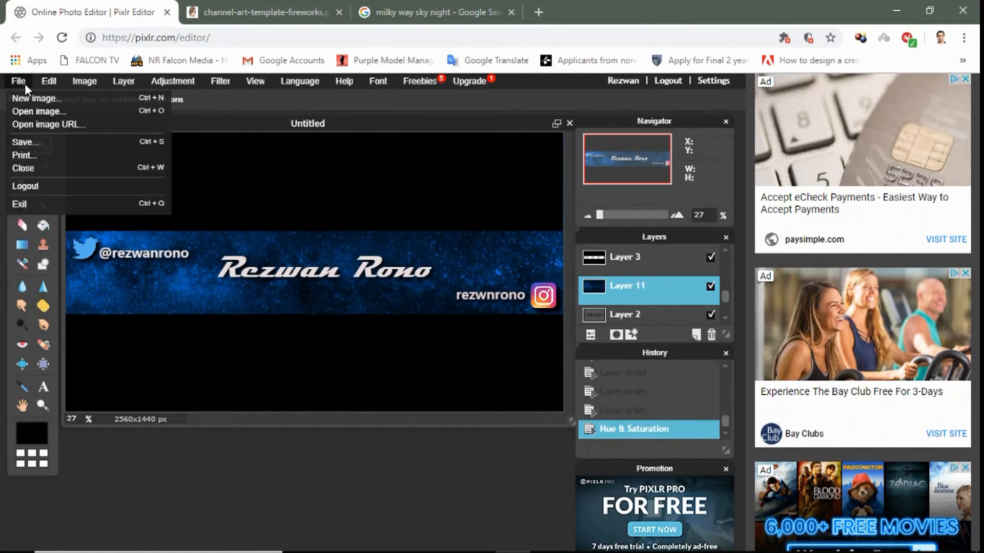
Name the banner after the channel and choose JPEG format at quality 100
left_click(63, 138)
key("Return")
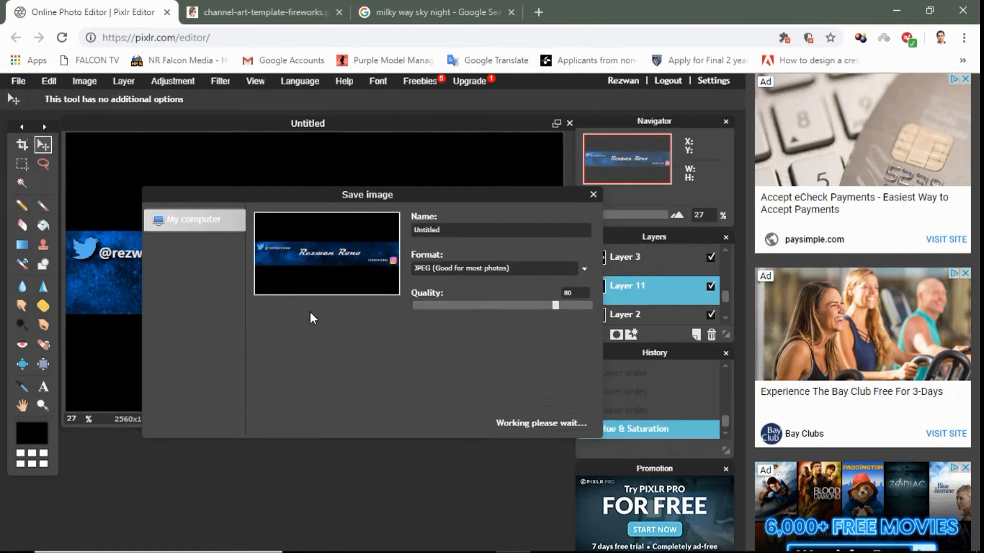
double_click(460, 230)
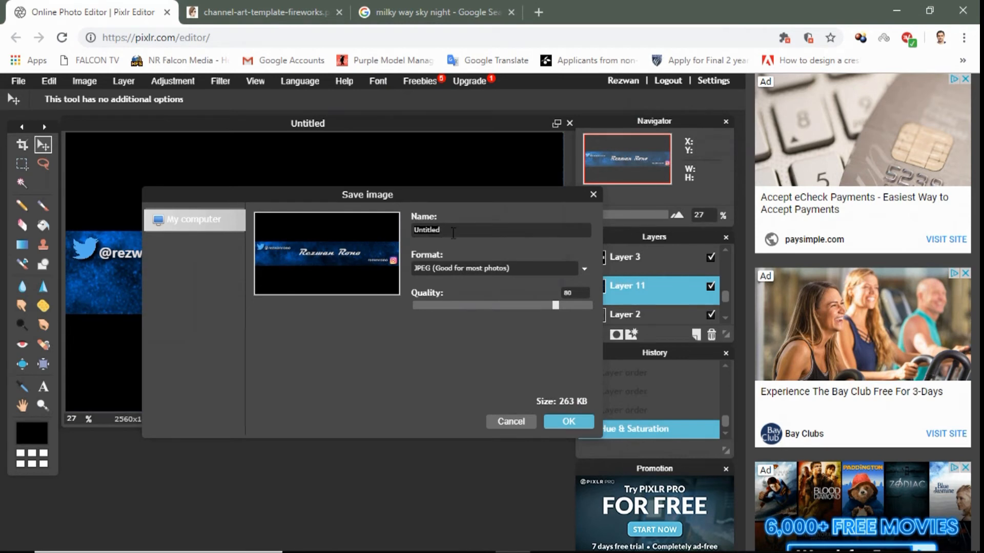
type("Rezwan rono")
left_click(538, 270)
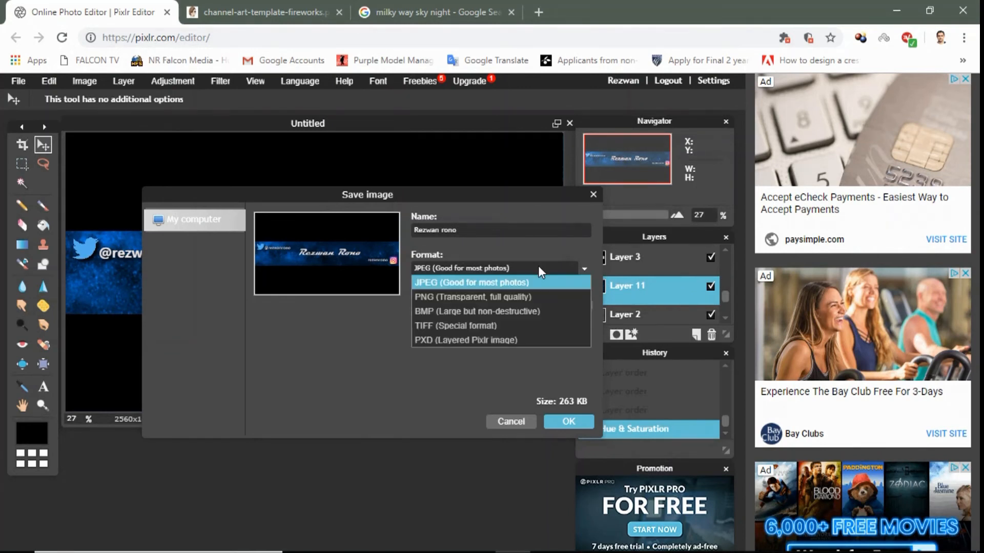
left_click(527, 282)
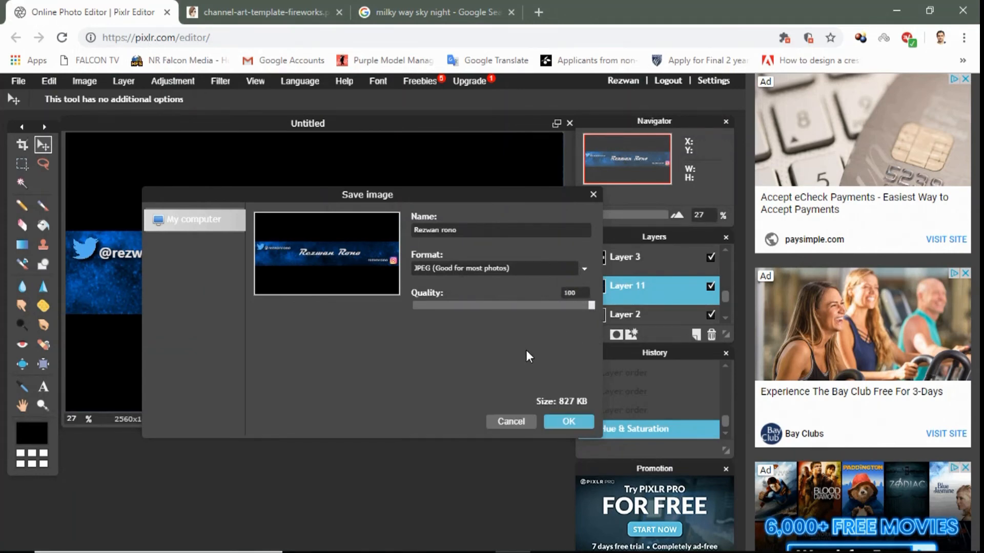
left_click(569, 422)
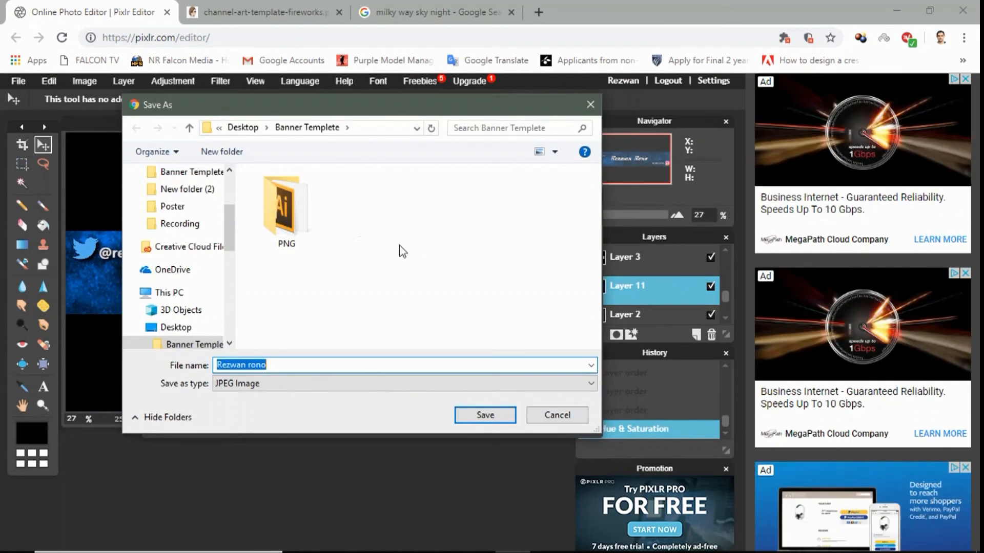
Save the JPEG into the Banner Templete folder on the Desktop
left_click_drag(226, 222, 220, 174)
left_click(185, 200)
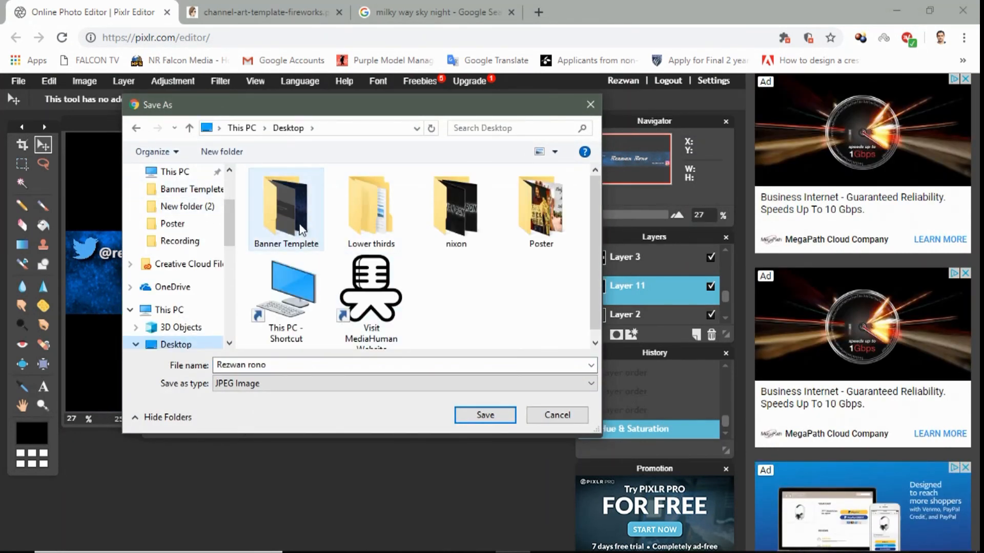
double_click(287, 210)
left_click(484, 415)
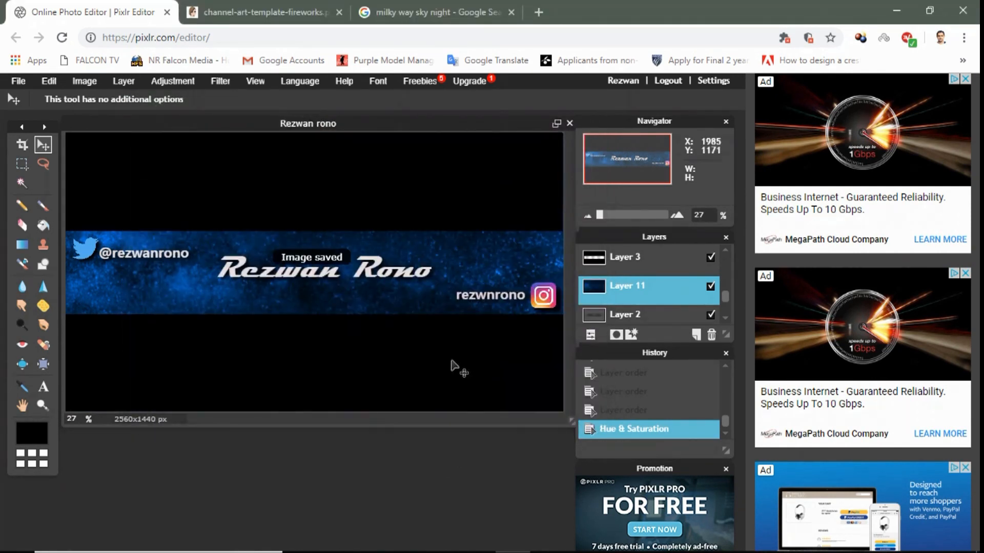